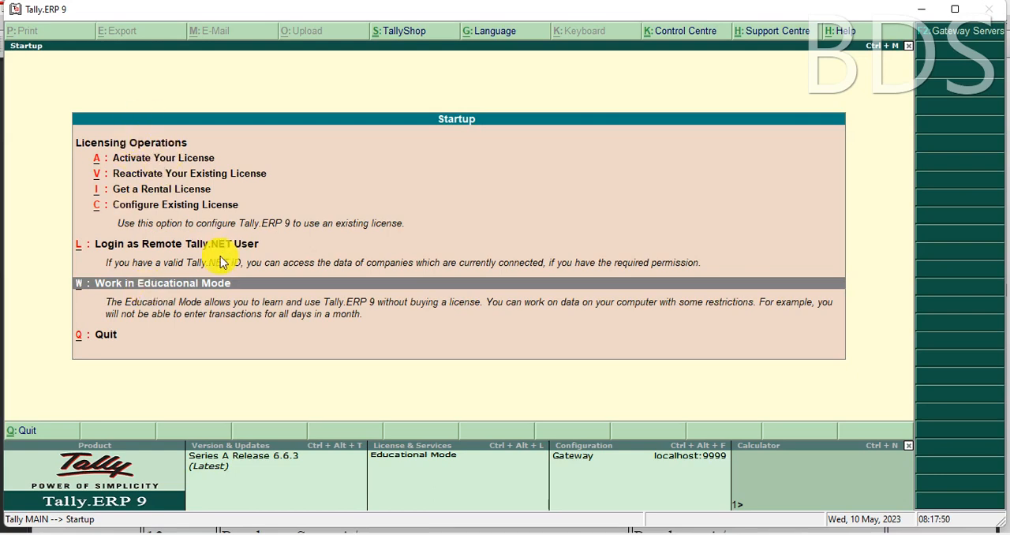
Step: Start in educational mode and replace the loaded 9 to 10 Class company with 9 TO 10 CLASS A
left_click(210, 315)
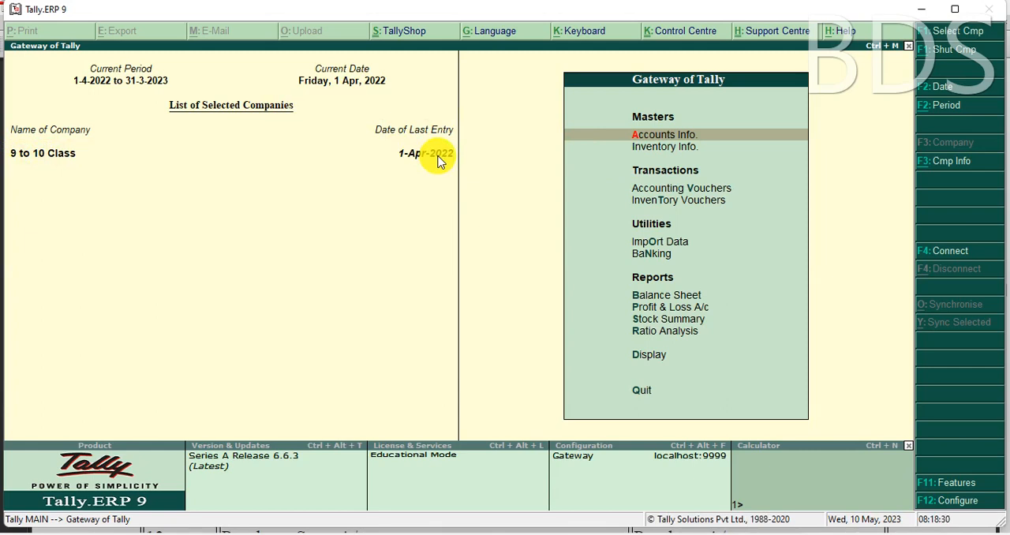
key("alt+F1")
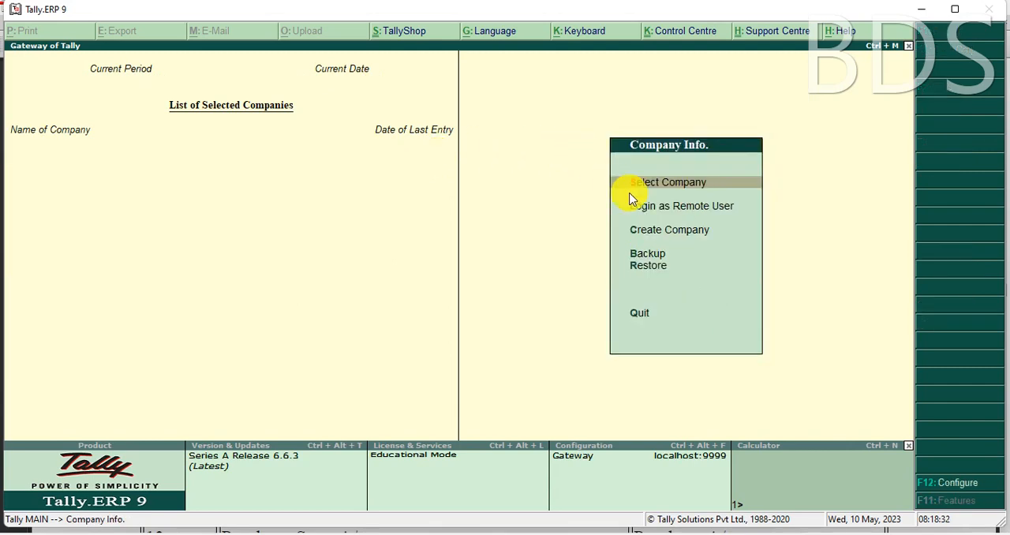
left_click(694, 182)
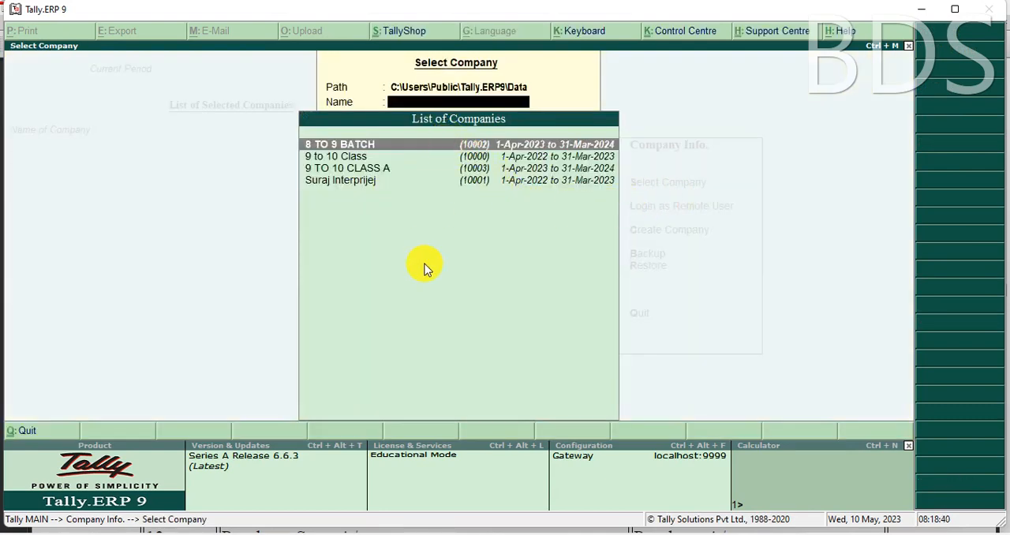
key("Down")
key("Down")
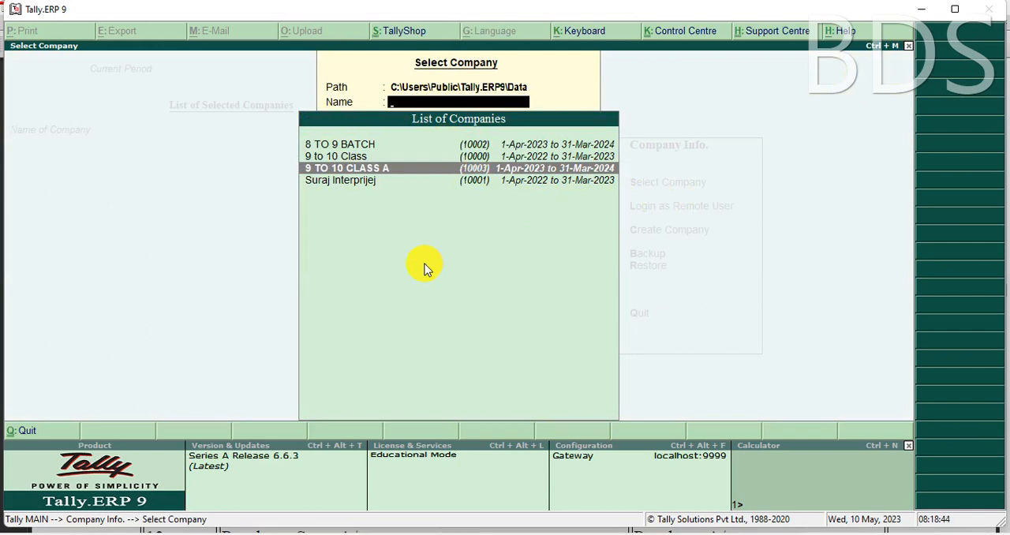
key("Return")
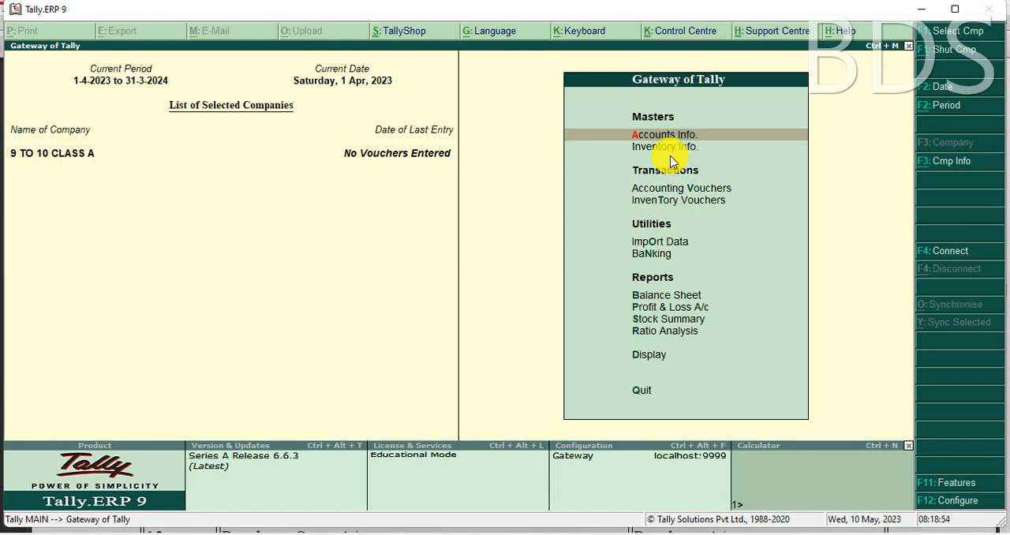
Step: Go to the ledger masters within the company's accounts information
key("Return")
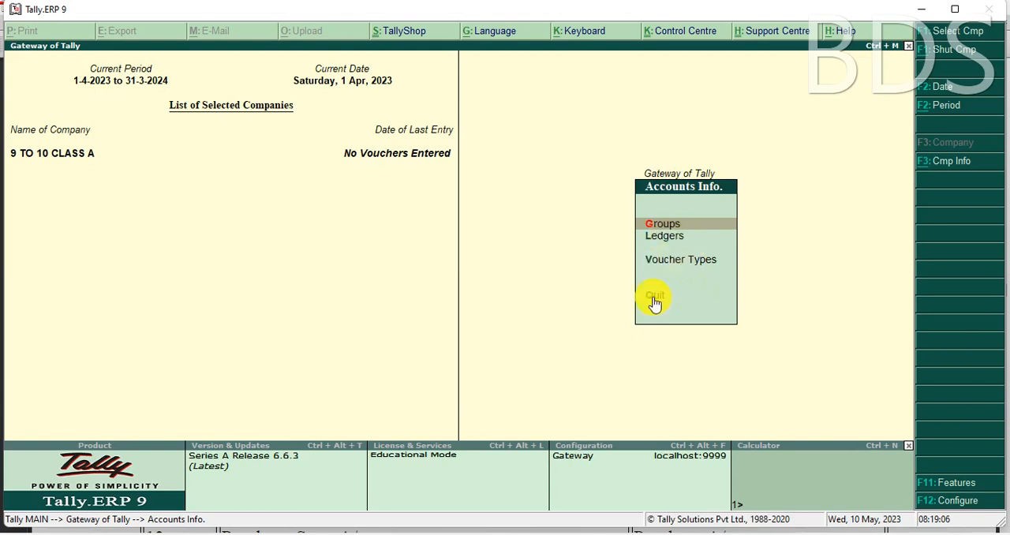
left_click(661, 236)
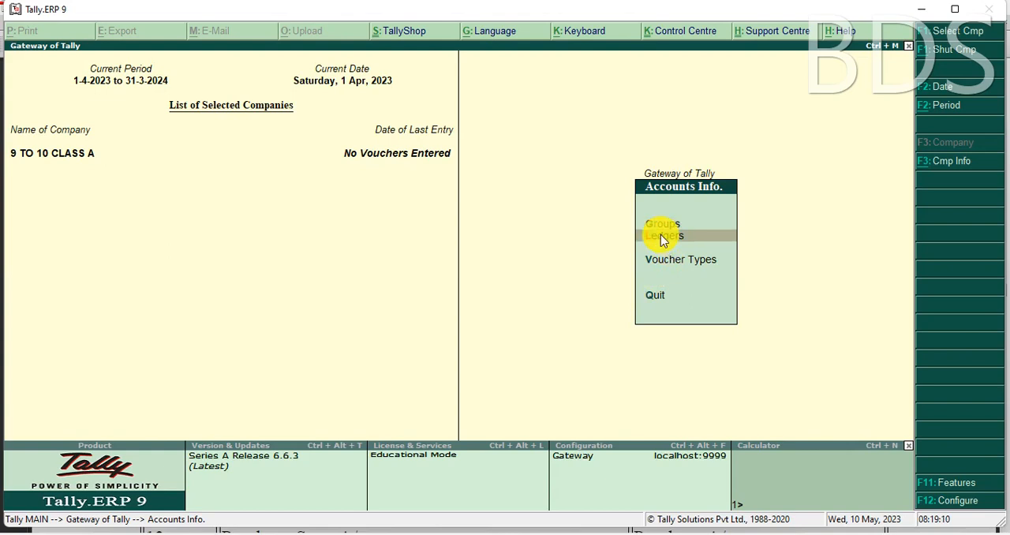
left_click(660, 235)
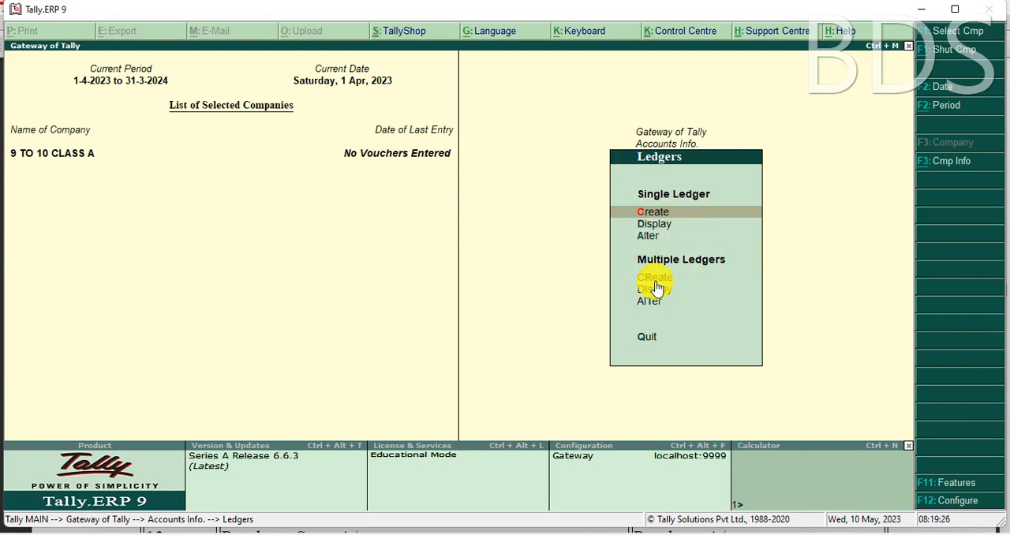
Step: View the blank creation form for a single ledger and leave it without saving
left_click(658, 215)
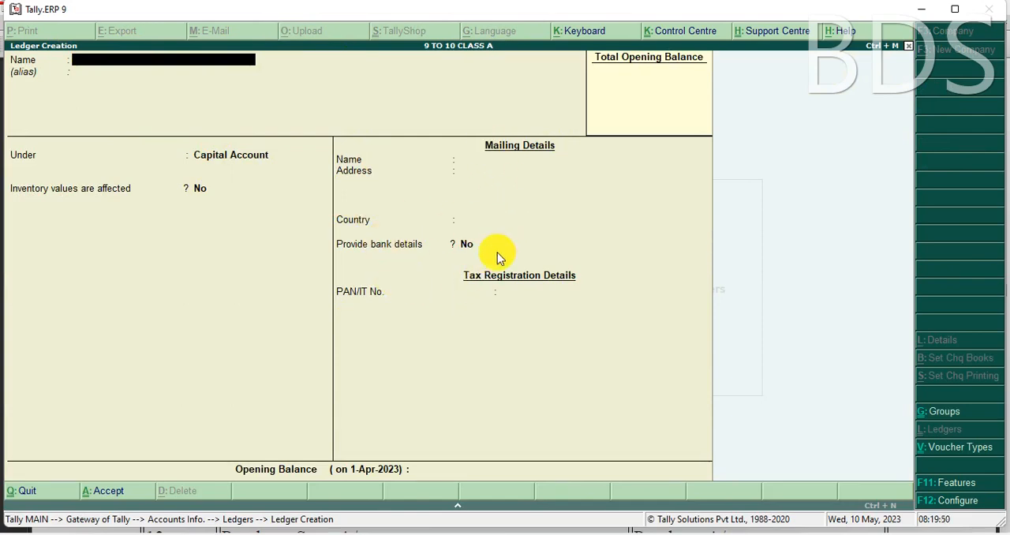
key("Escape")
key("y")
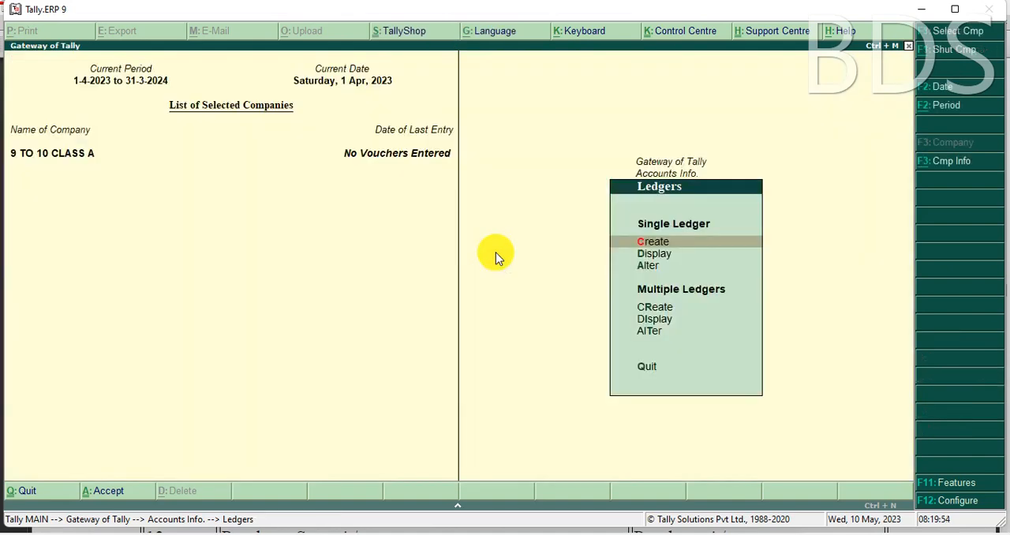
Step: View the multiple-ledger creation form with All Items as the group, and leave it without saving
key("Down")
key("Down")
key("Down")
key("Return")
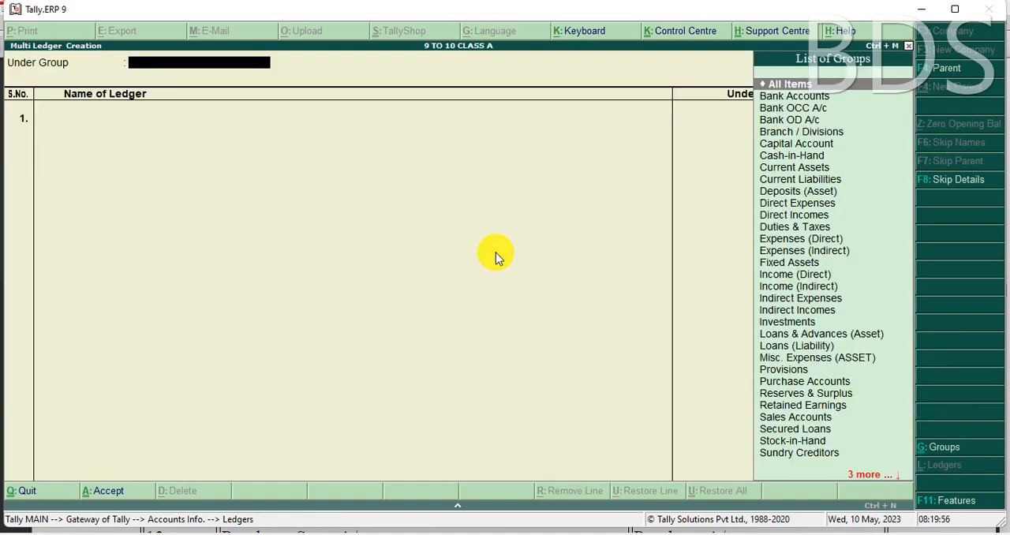
key("Return")
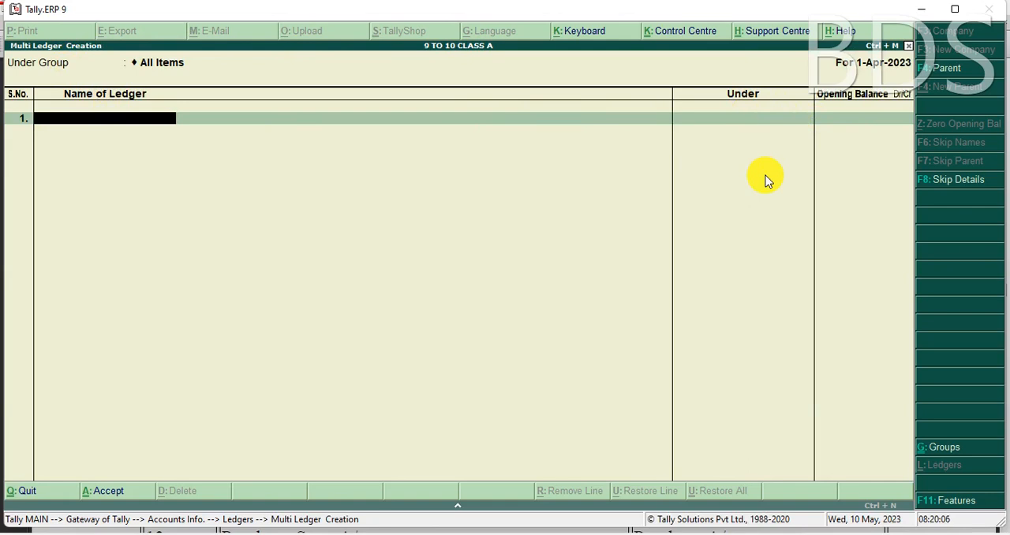
key("Escape")
key("y")
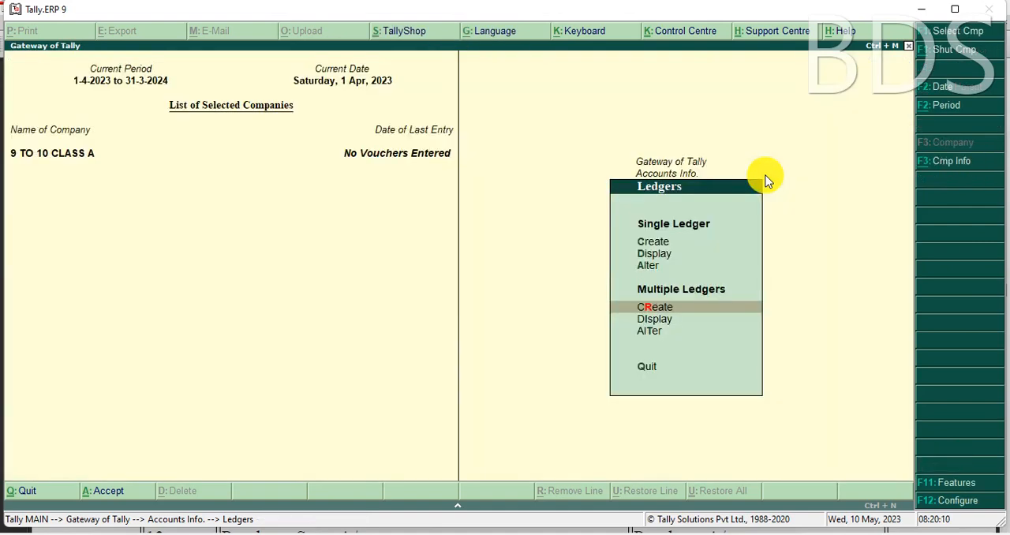
Step: Return to the single-ledger creation form for another look and close it with nothing entered
key("Up")
key("Up")
key("Up")
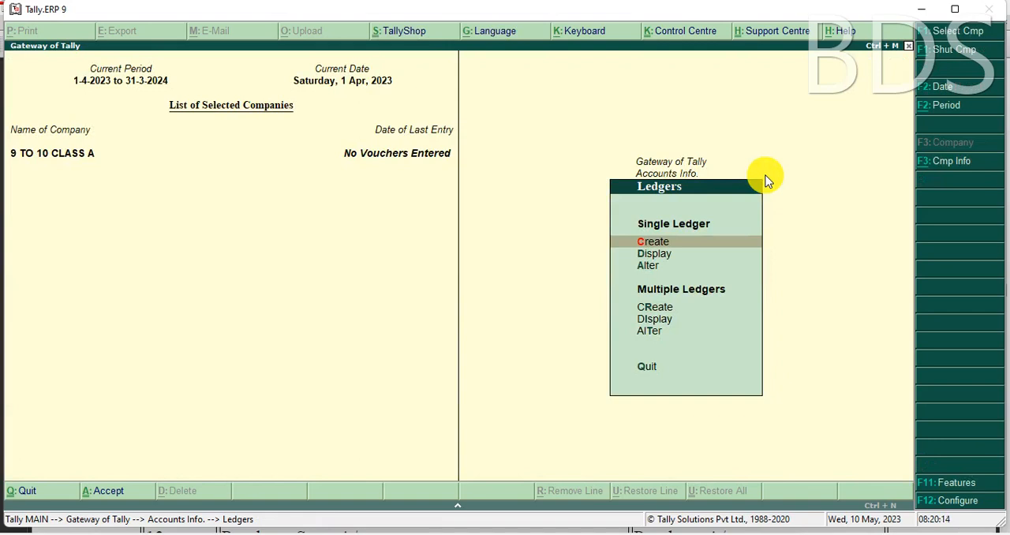
key("Return")
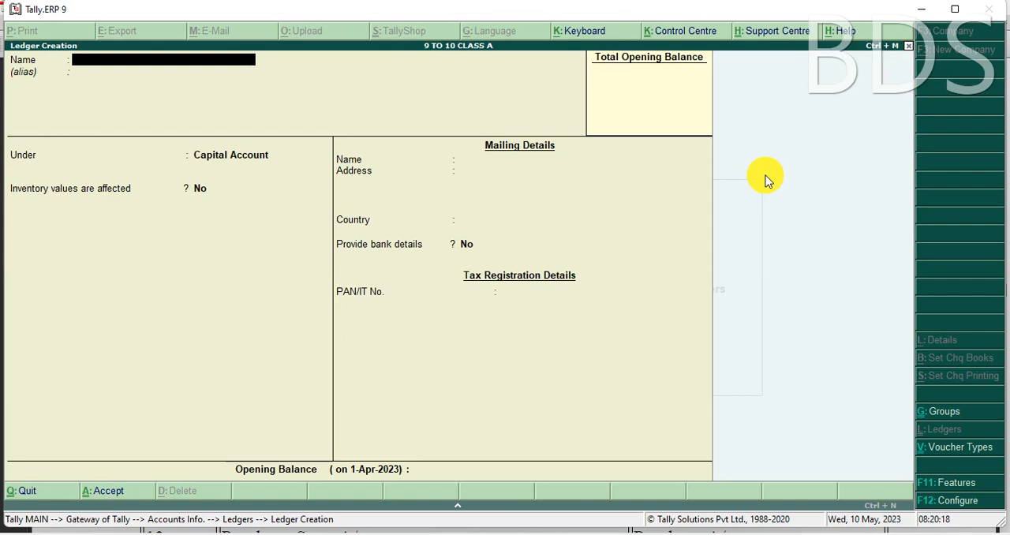
key("Escape")
key("Return")
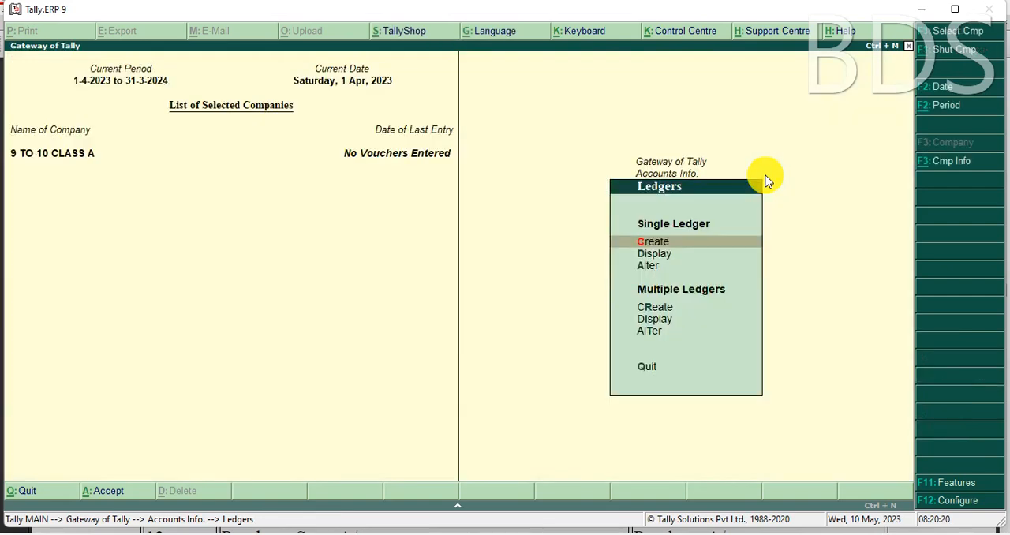
Step: Look through the list of existing ledgers offered for single-ledger display, and leave it
key("Down")
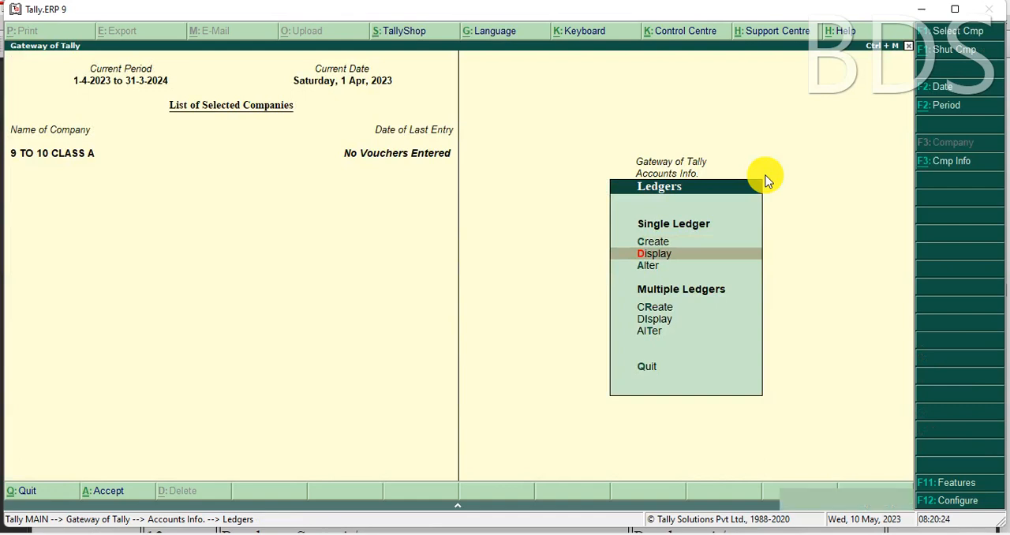
key("Return")
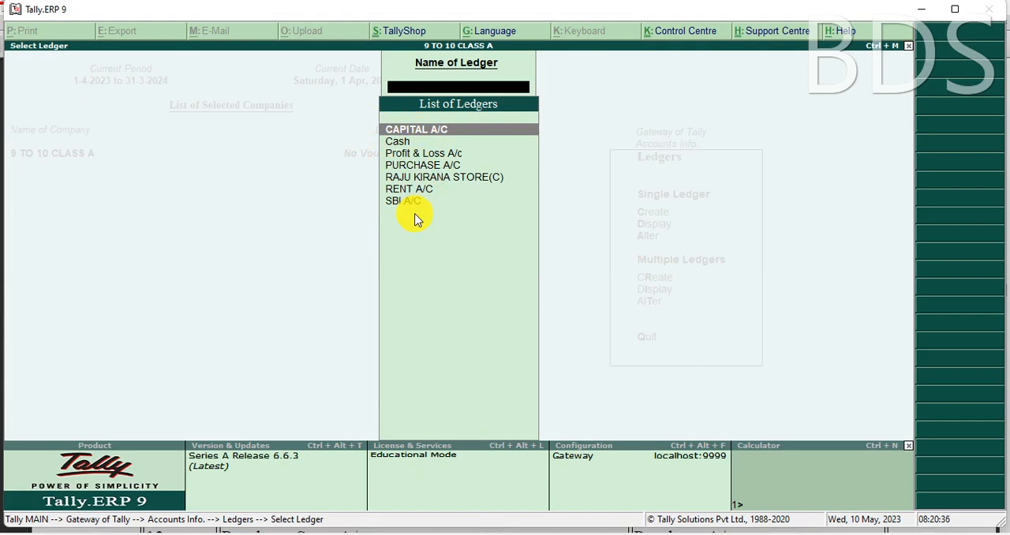
key("Escape")
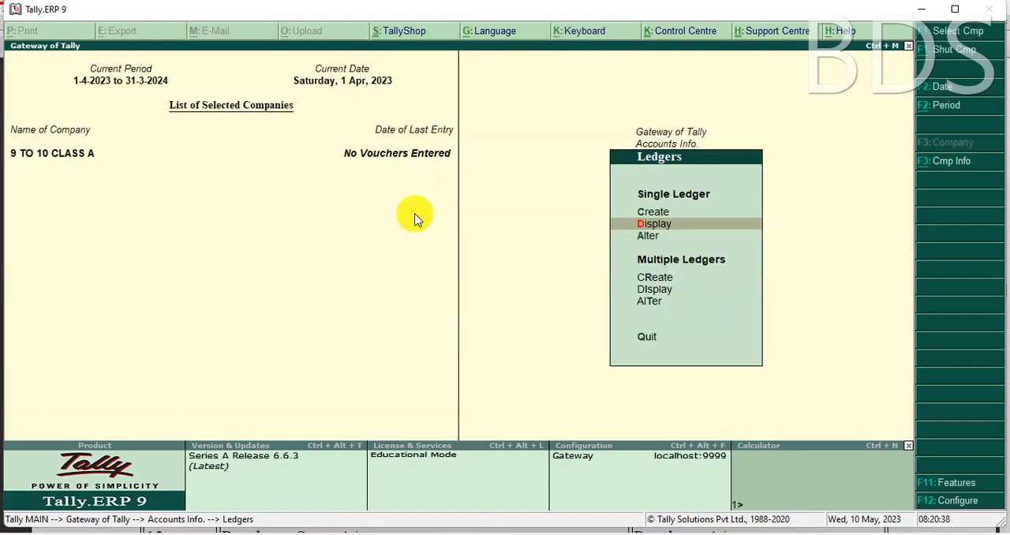
Step: Open the CAPITAL A/C ledger for alteration and delete it
key("Down")
key("Return")
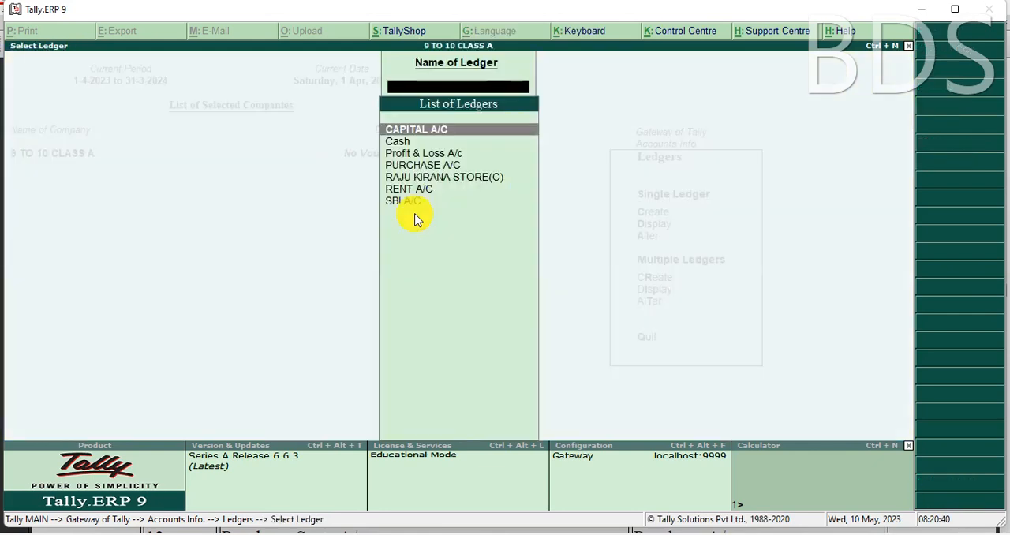
key("Return")
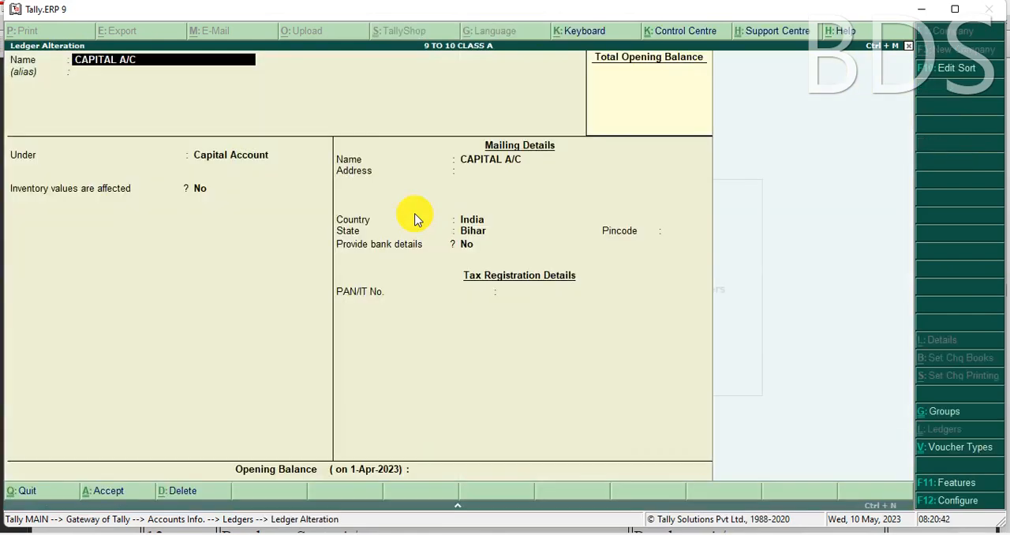
key("alt+d")
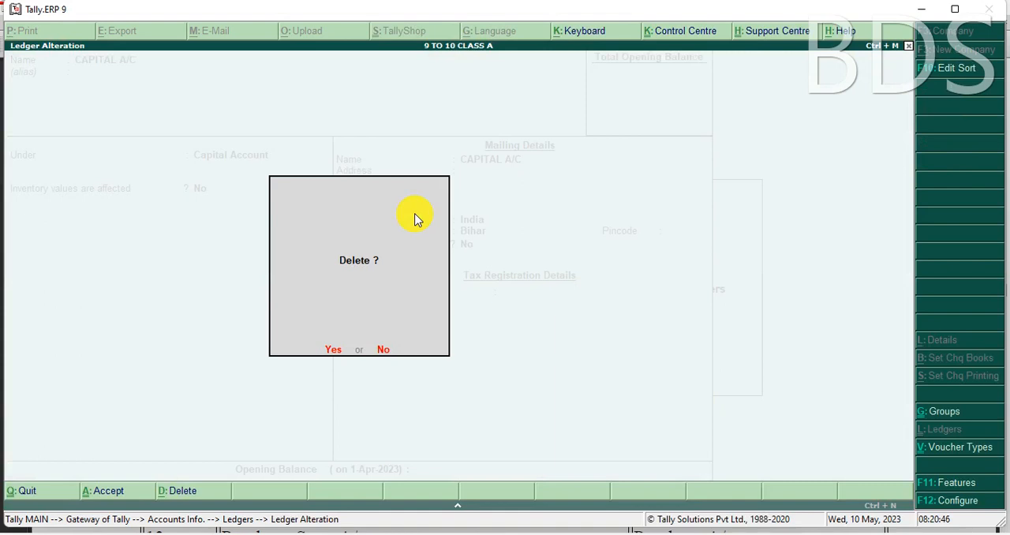
key("Return")
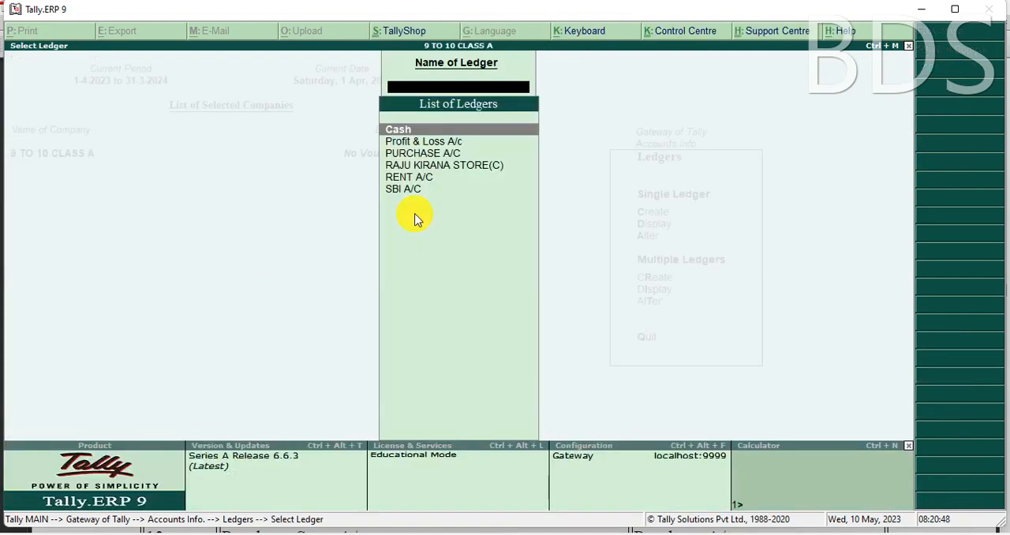
Step: Open the PURCHASE A/C ledger for alteration and delete it
key("Down")
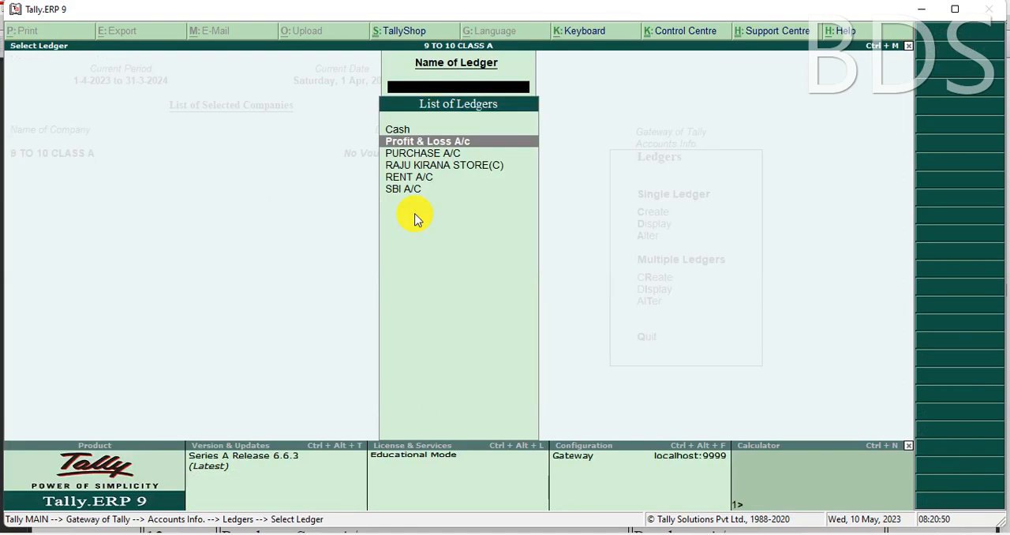
key("Down")
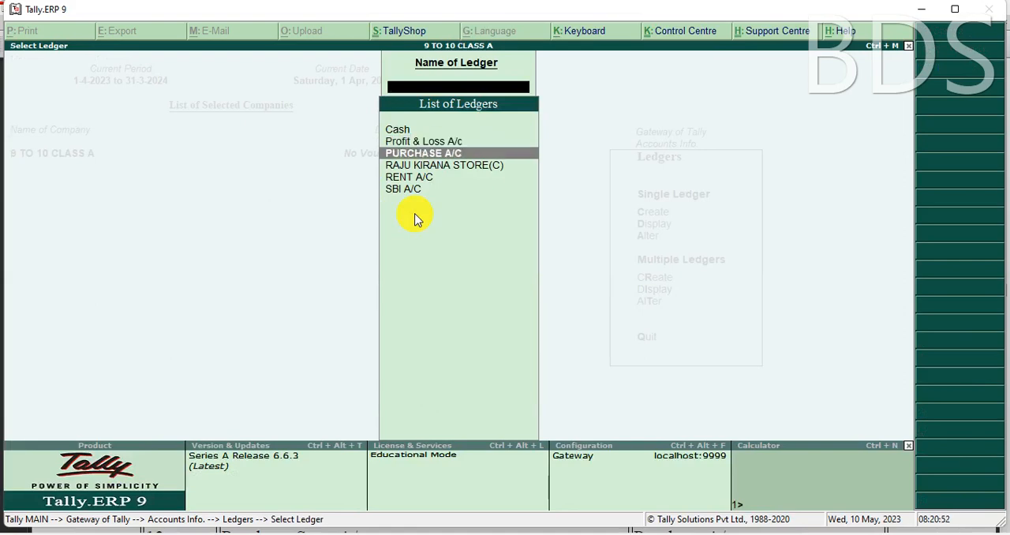
key("Return")
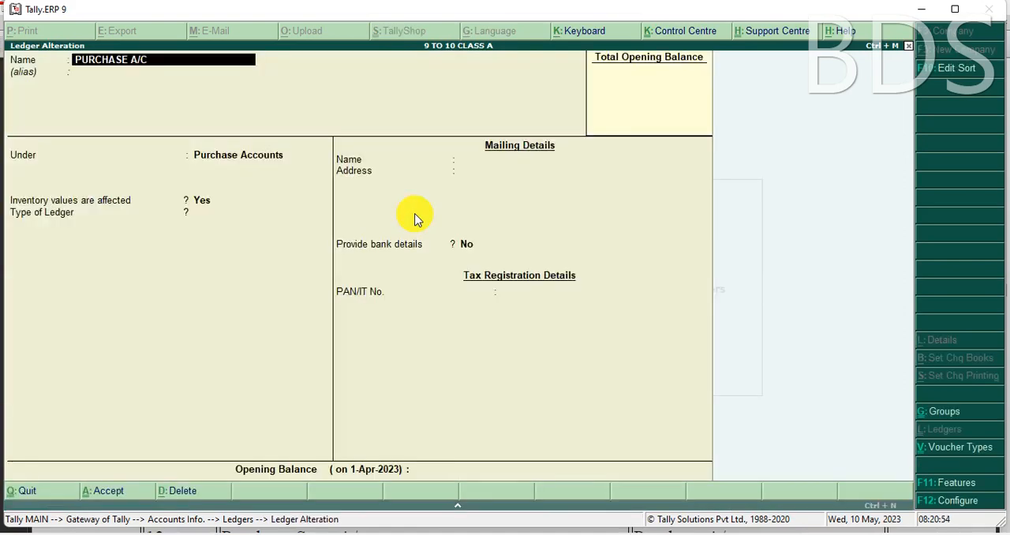
key("alt+d")
left_click(416, 218)
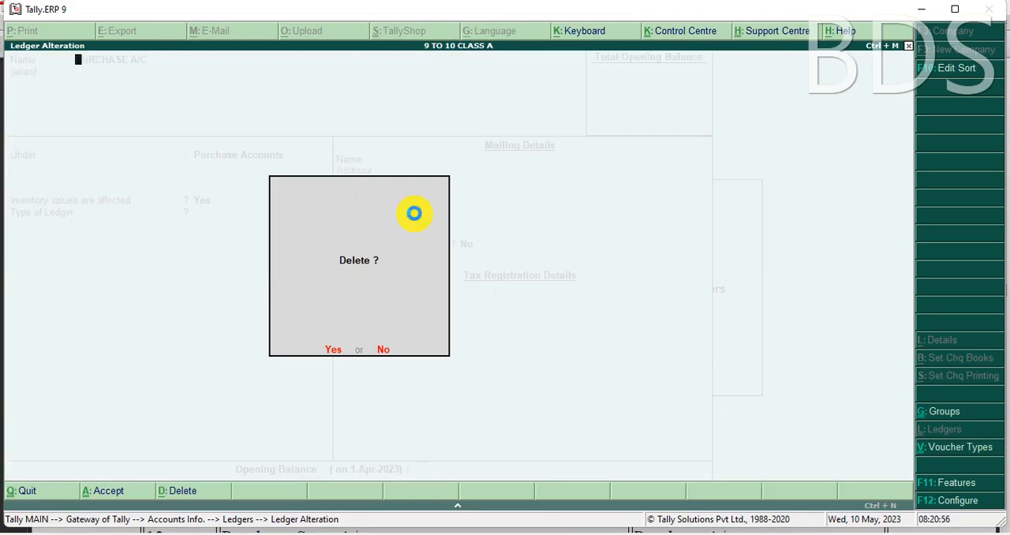
Step: Open the RAJU KIRANA STORE(C) ledger for alteration and delete it
key("Down")
key("Down")
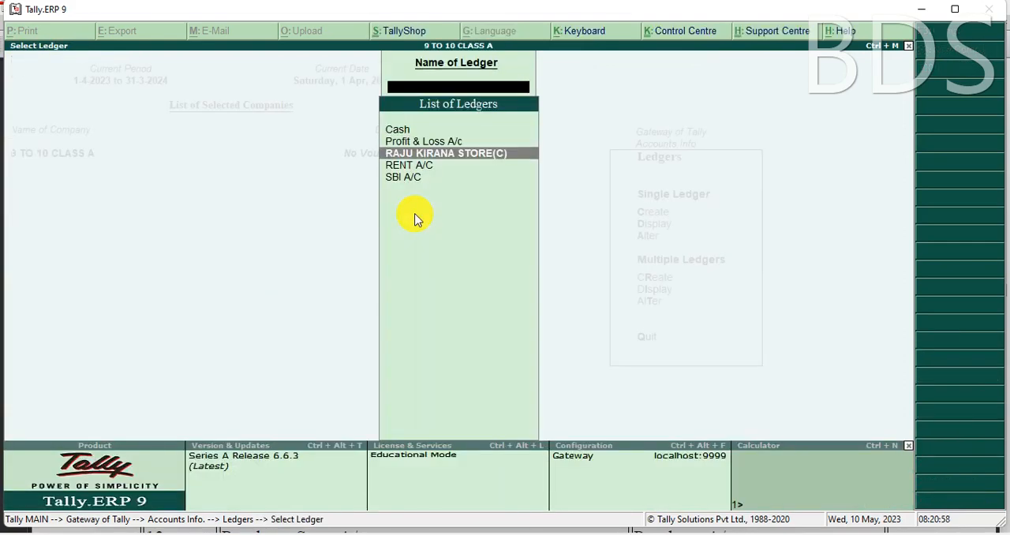
key("Return")
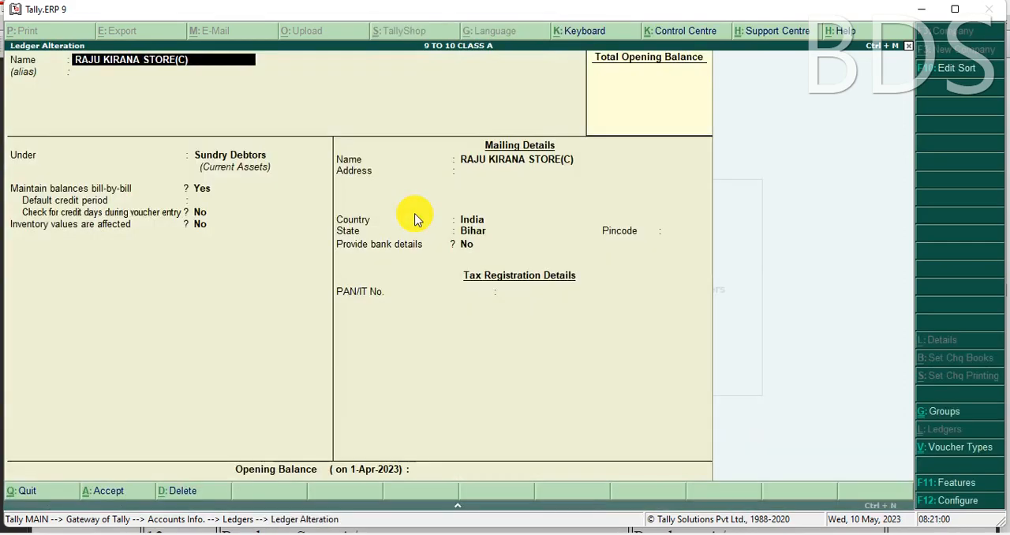
key("alt+d")
key("y")
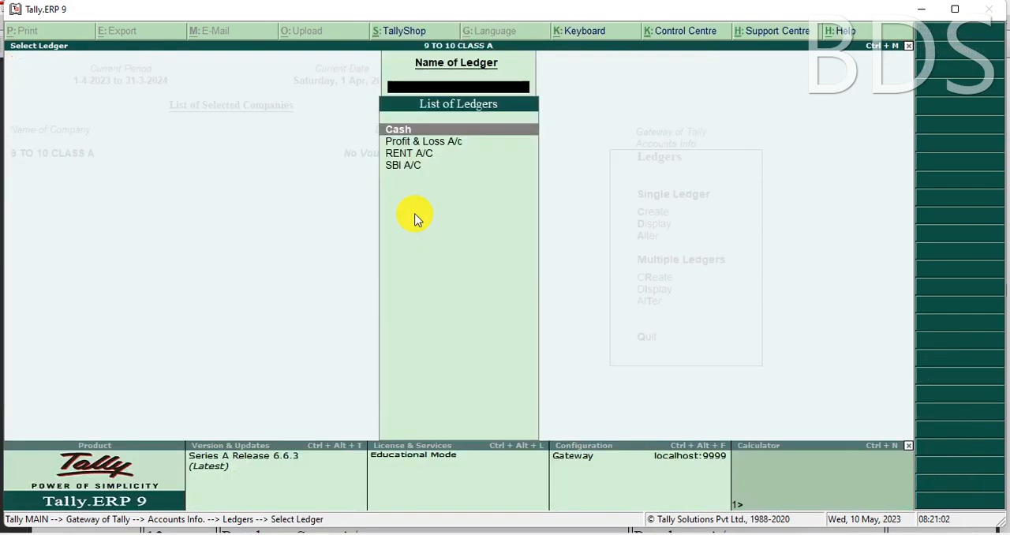
Step: Open the RENT A/C ledger for alteration and delete it
key("Down")
key("Down")
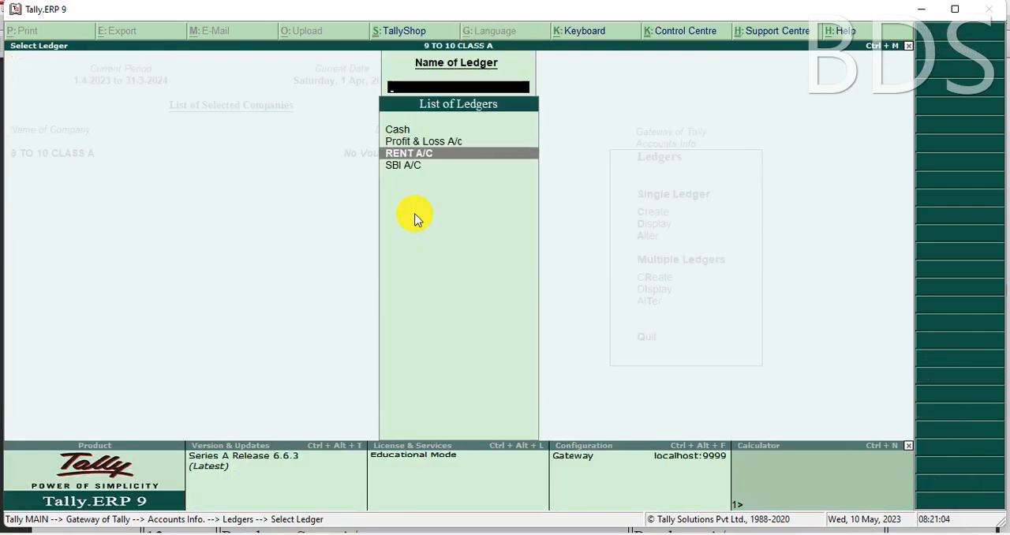
key("Return")
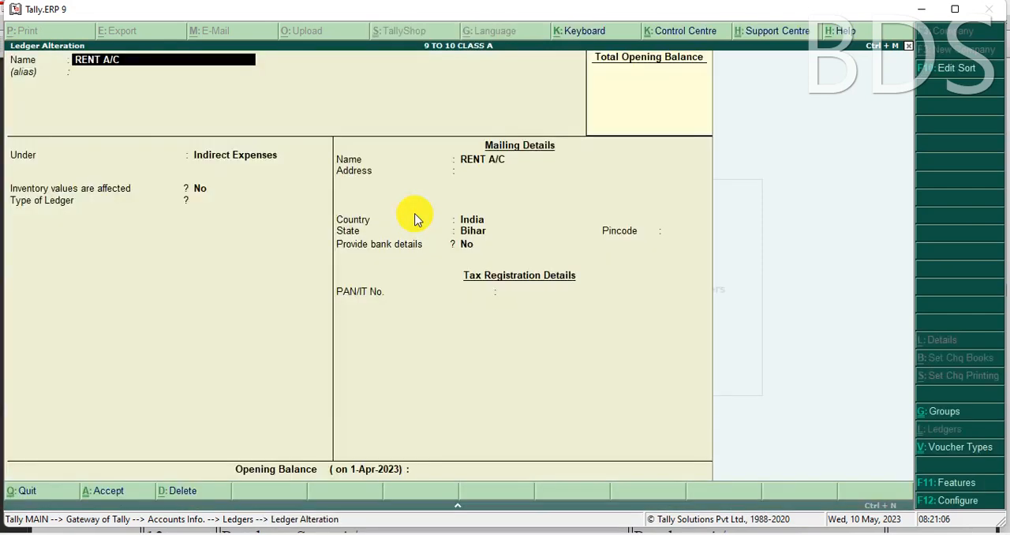
key("alt+d")
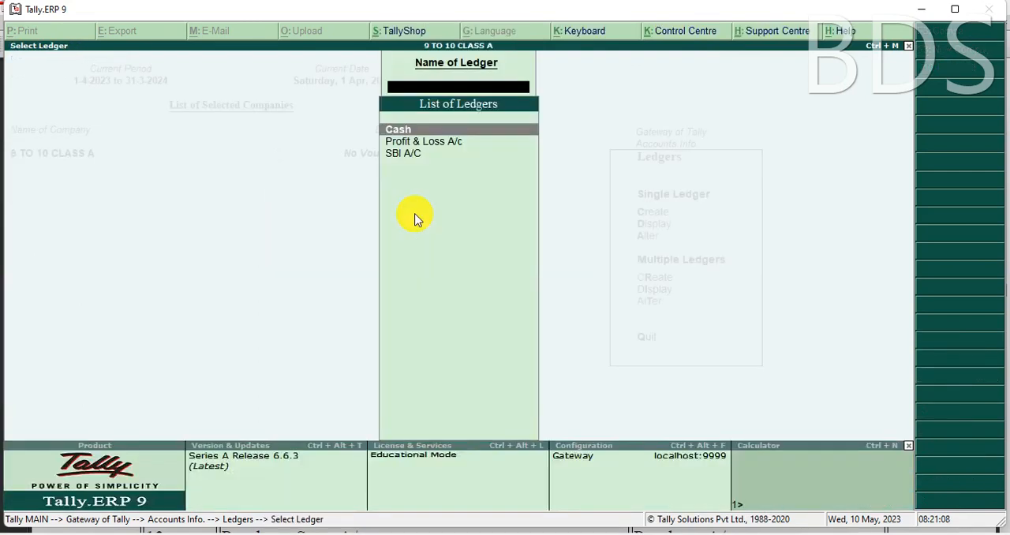
Step: Open the SBI A/C ledger for alteration and delete it
key("Down")
key("Down")
key("Return")
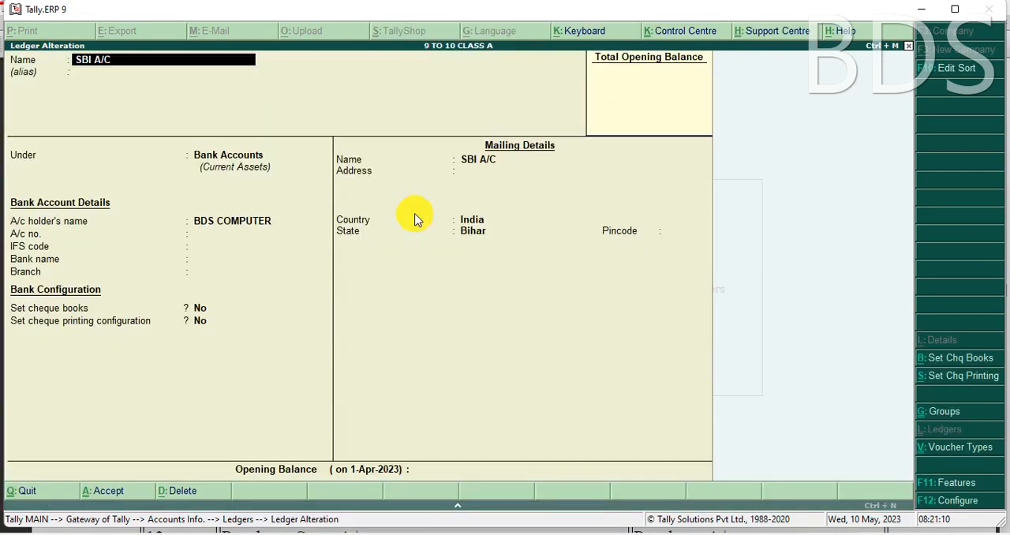
key("alt+d")
key("Return")
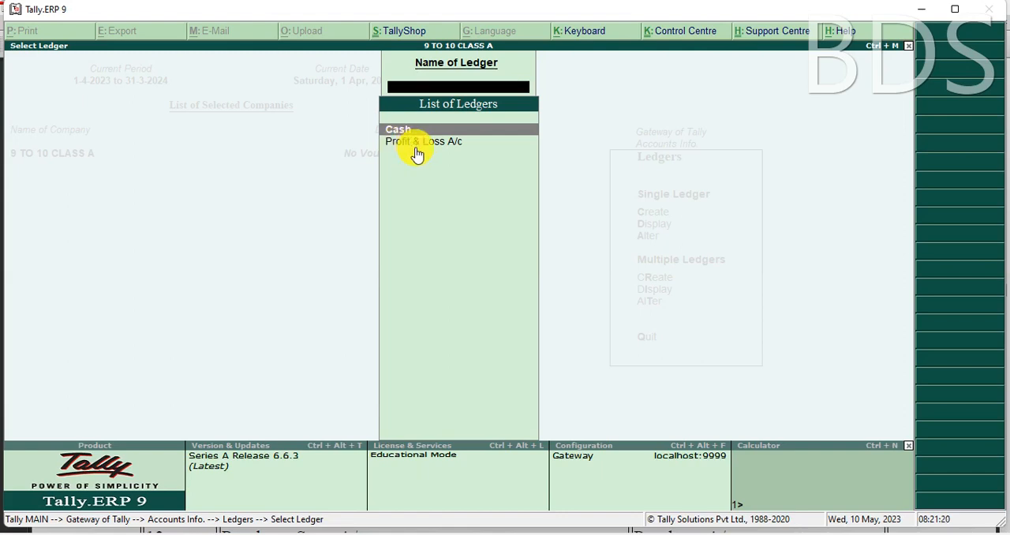
Step: Leave ledger alteration and open a blank creation form for a single ledger
key("Escape")
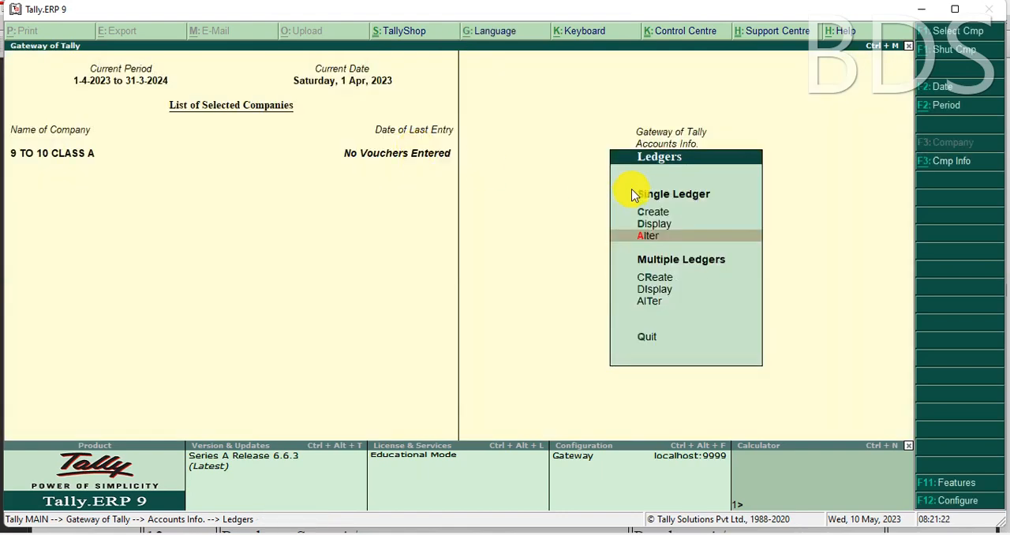
key("Up")
key("Up")
key("Return")
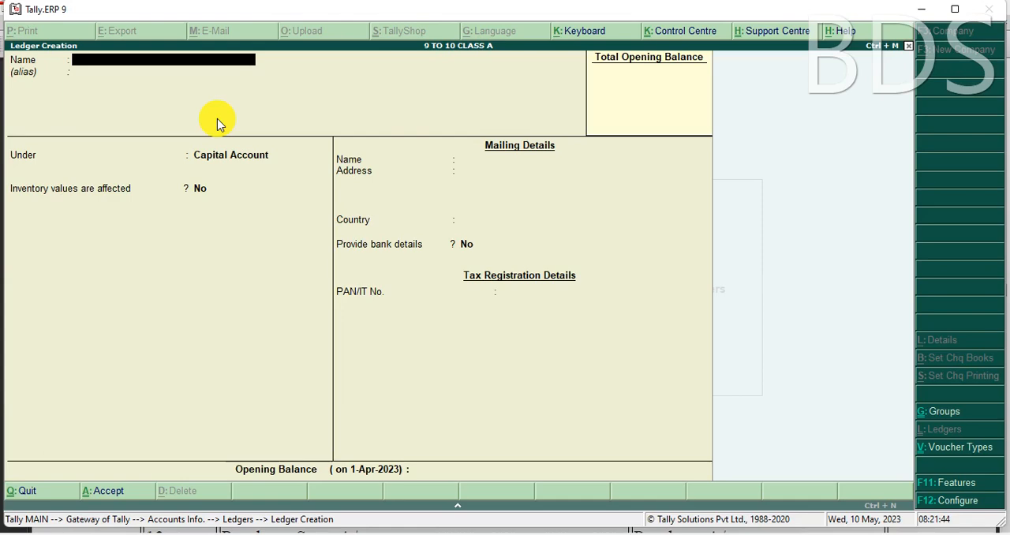
Step: Switch to the WhatsApp photo of the July 2015 transactions and read the entries to identify which ledgers they need
left_click(396, 534)
scroll(473, 385, "up", 4)
left_click_drag(428, 401, 420, 377)
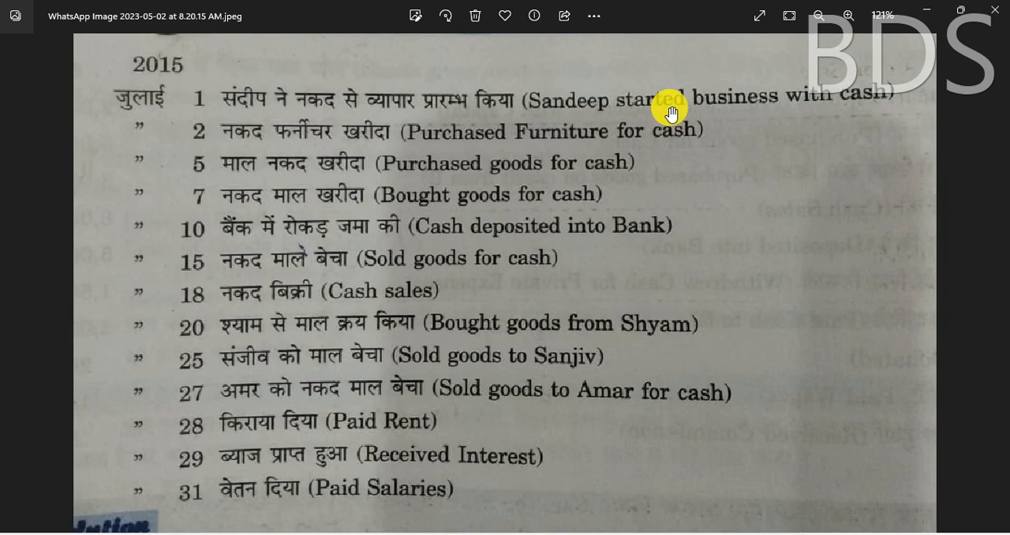
Step: Return to Tally.ERP 9, name the new ledger CAPITAL A/C without an alias, and bring up its group selection
left_click(365, 532)
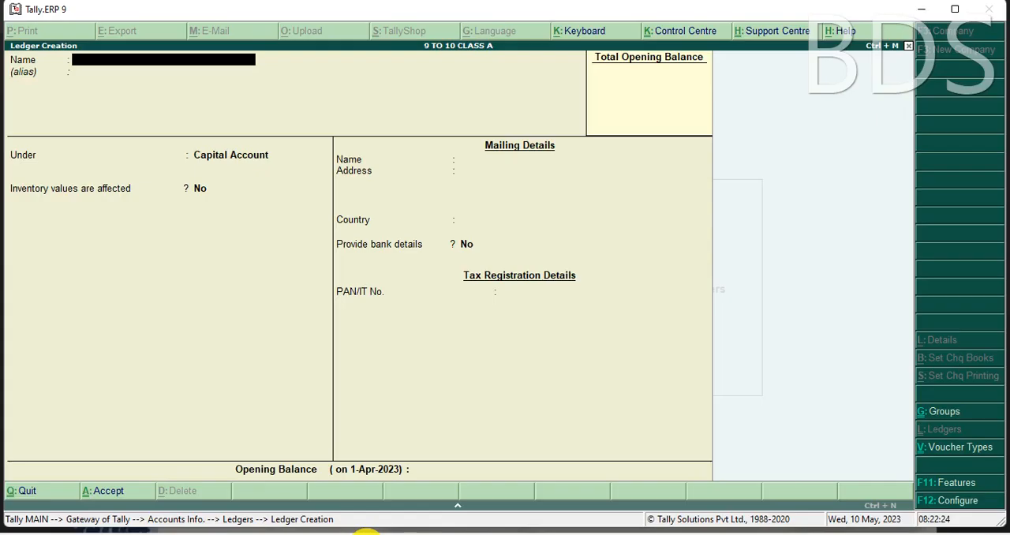
type("CAPITAL A/C")
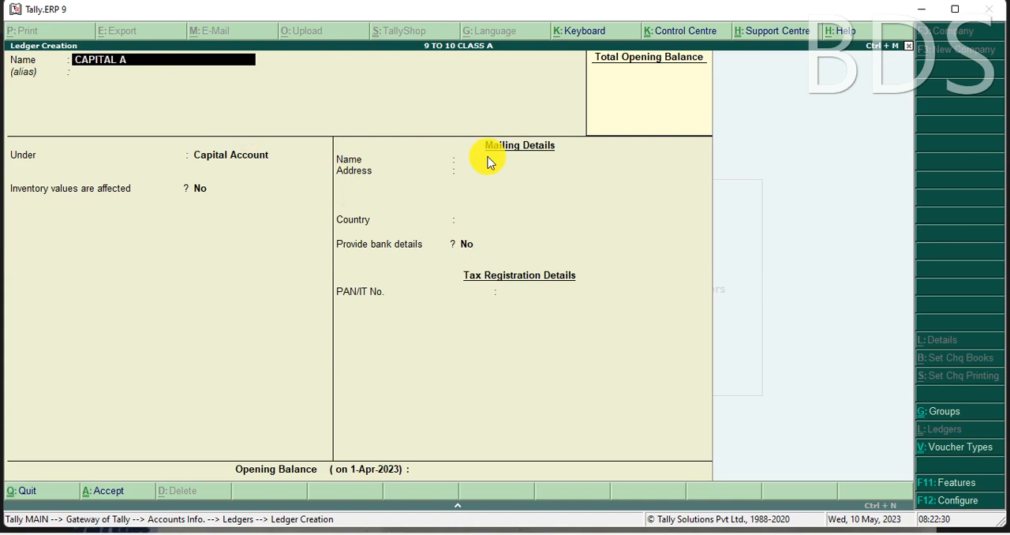
key("Return")
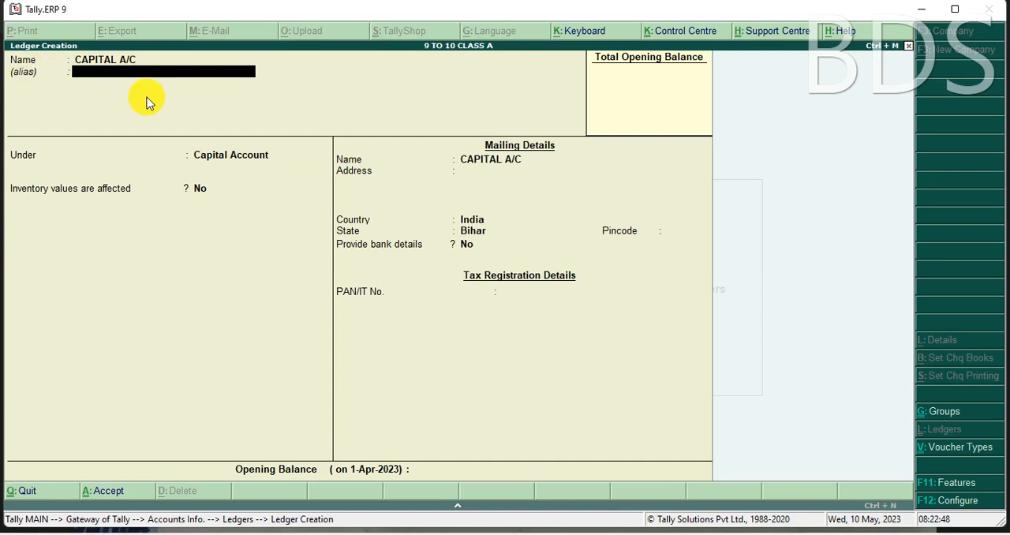
key("Return")
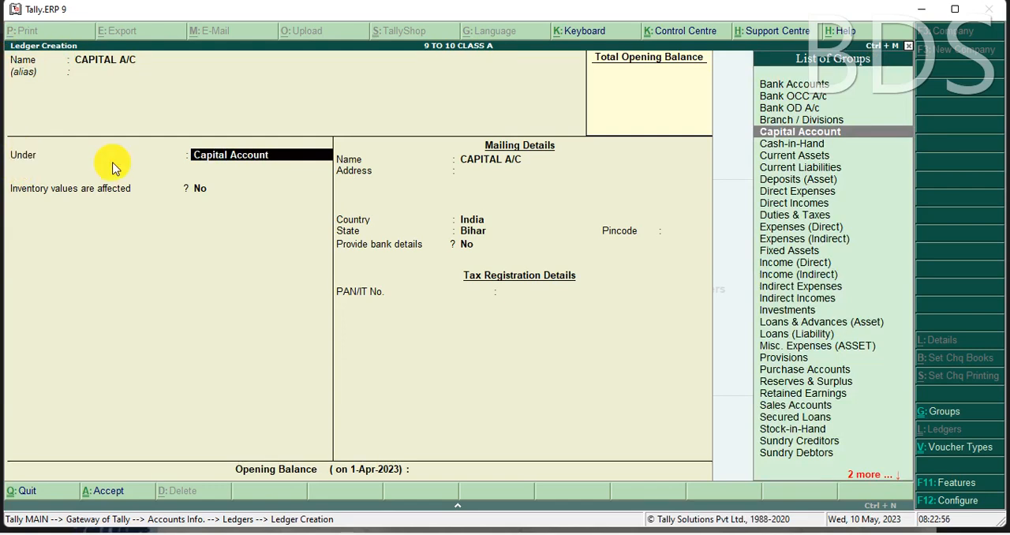
Step: Switch to Tally Final Notes.pdf and examine the List of Ledgers headings and the group for Abc Capital A/c
left_click(436, 533)
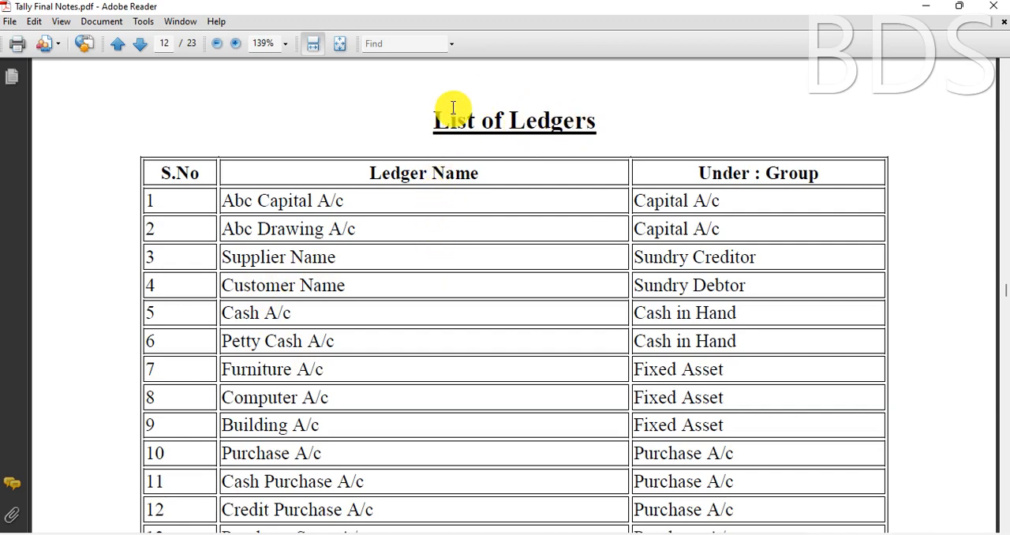
left_click_drag(368, 175, 481, 174)
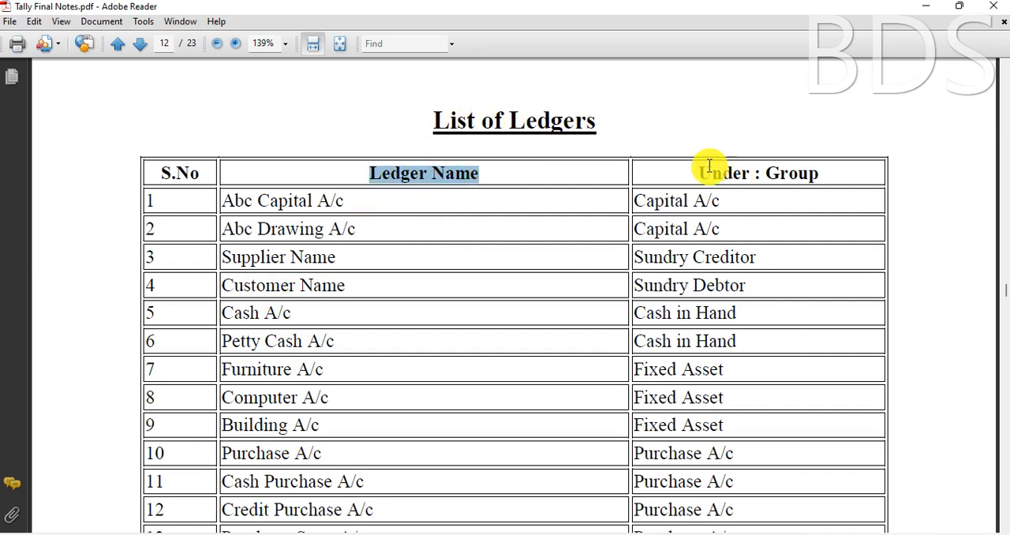
left_click_drag(699, 172, 819, 173)
left_click(462, 183)
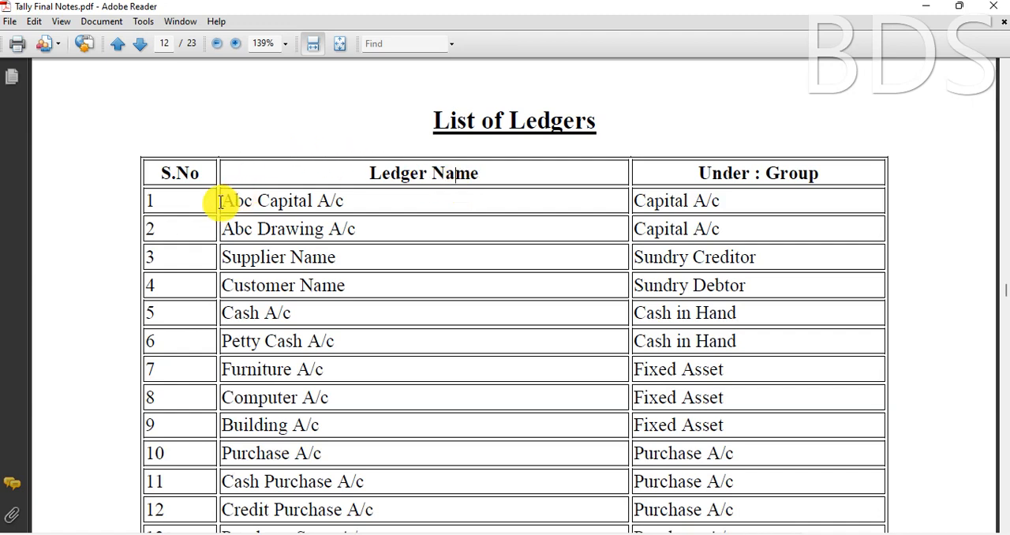
left_click_drag(223, 201, 309, 197)
double_click(310, 198)
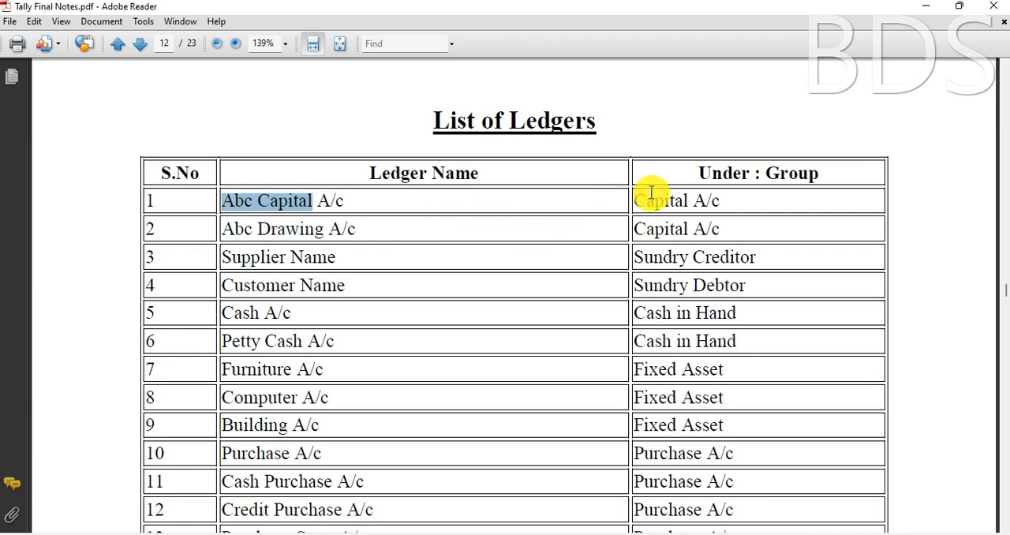
left_click_drag(635, 200, 732, 199)
left_click(732, 200)
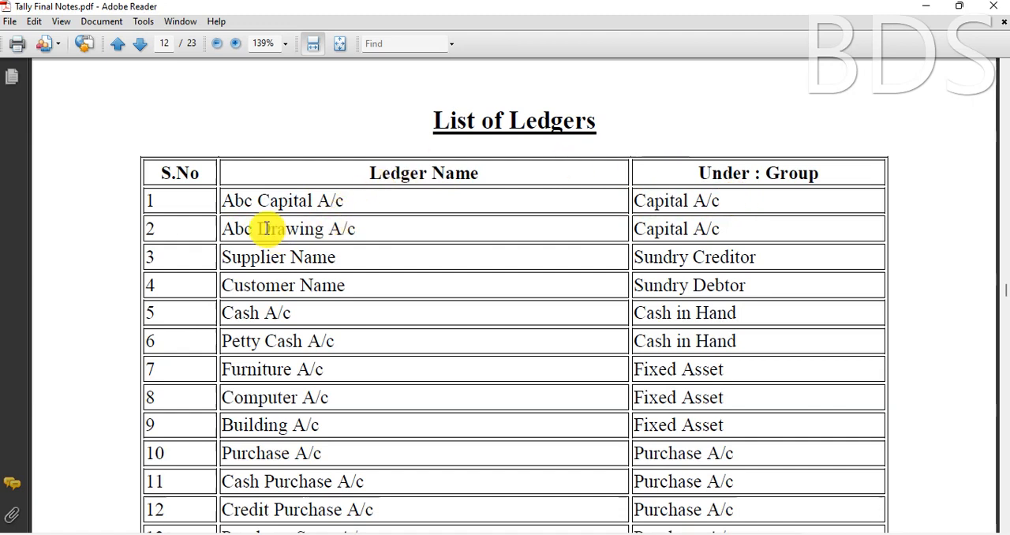
Step: Examine the Abc Drawing A/c row with its group, and the Supplier Name entry in the List of Ledgers
left_click_drag(258, 229, 346, 228)
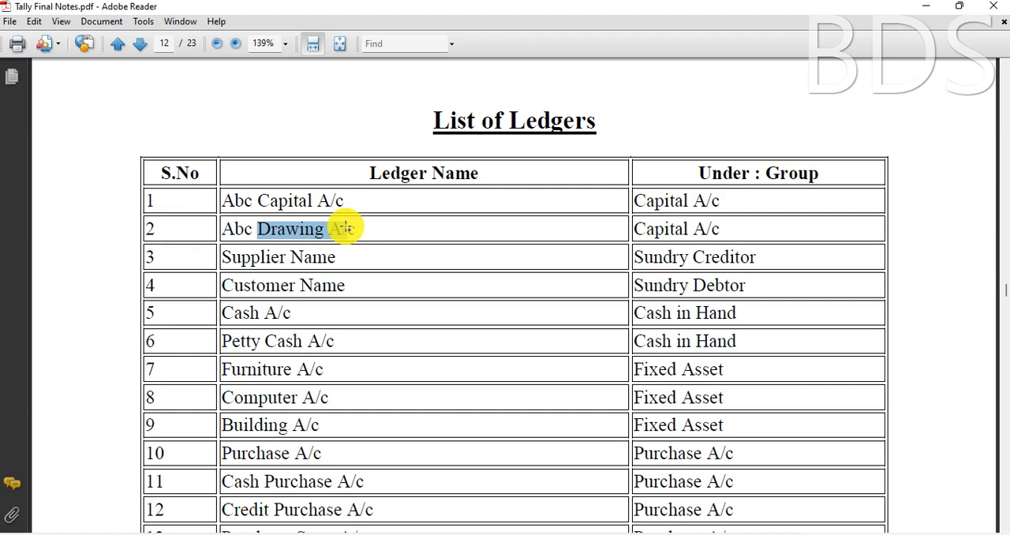
left_click_drag(345, 228, 304, 228)
left_click(304, 228)
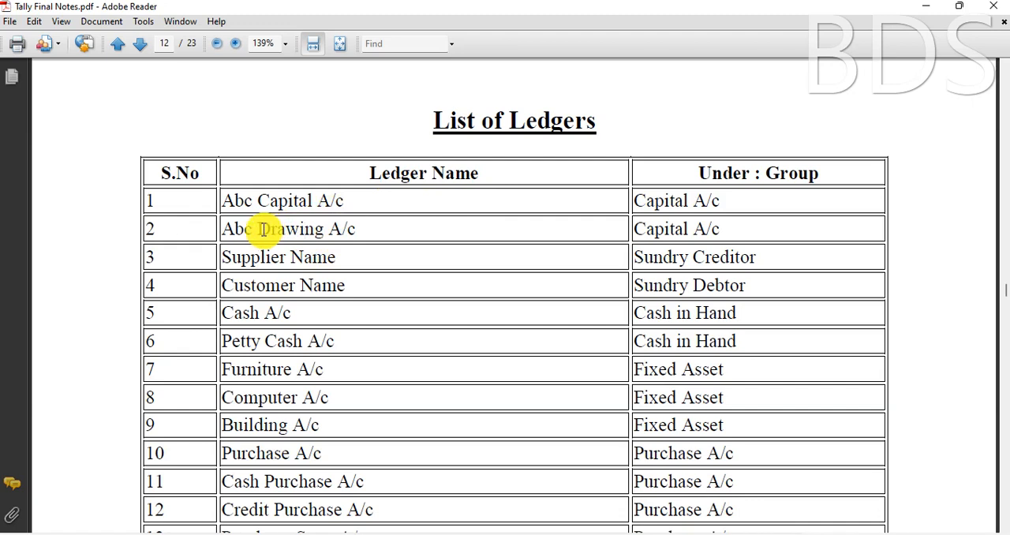
left_click_drag(634, 231, 726, 239)
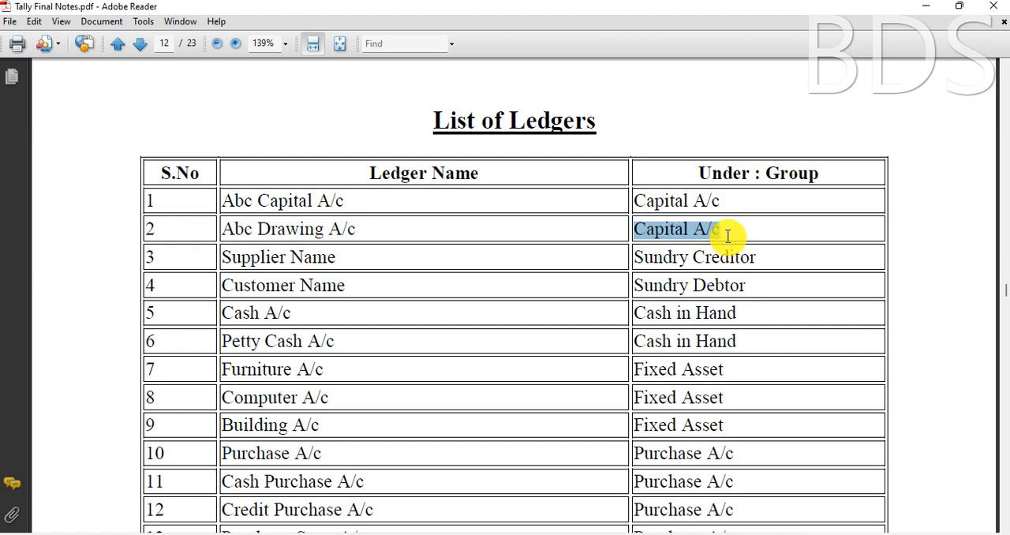
left_click_drag(227, 260, 339, 261)
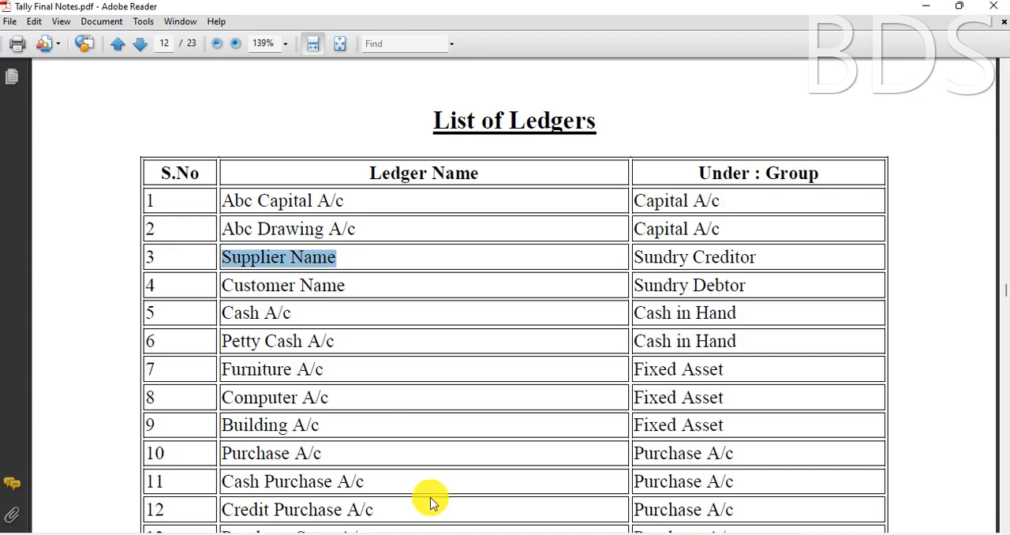
Step: Switch back to the WhatsApp photo of the July 2015 transactions
left_click(395, 533)
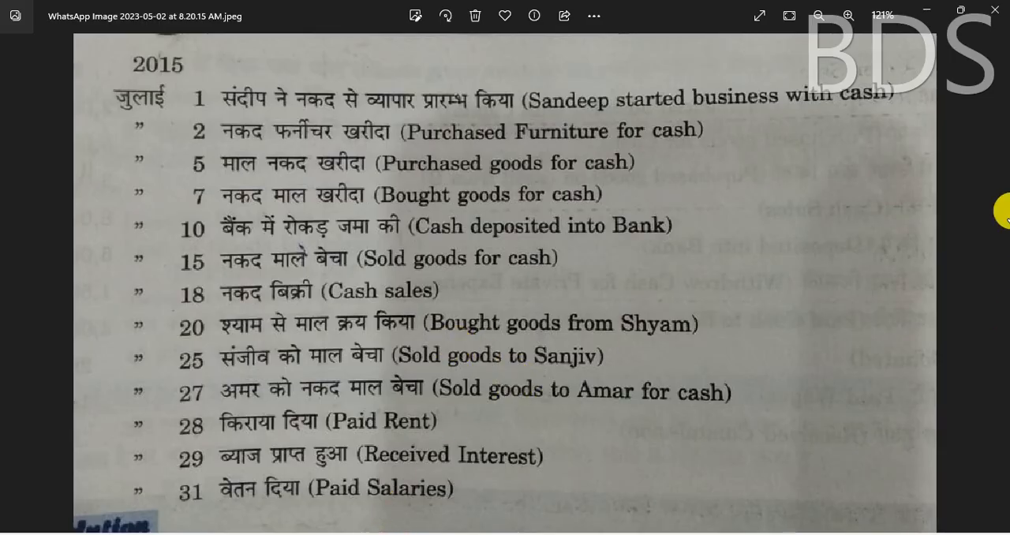
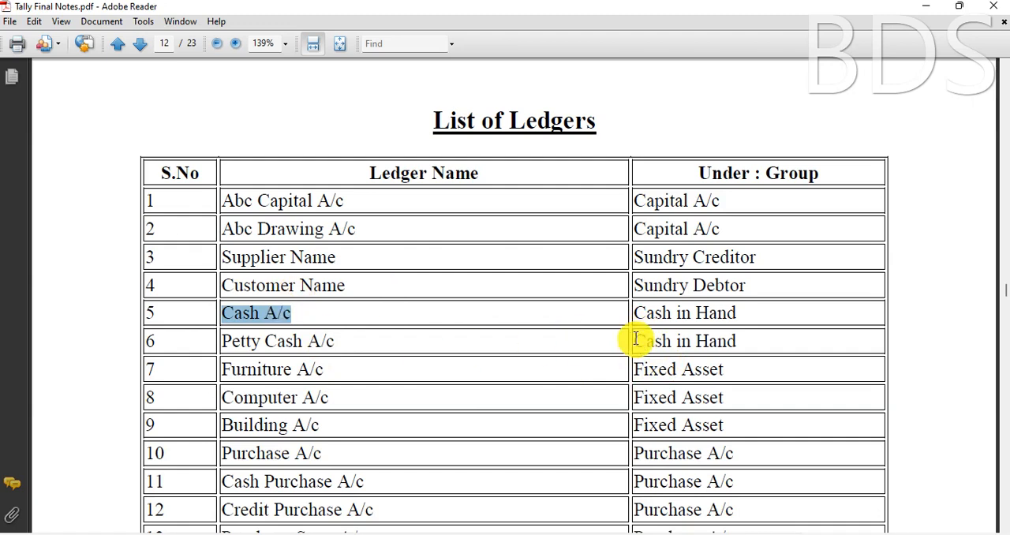
Step: Examine the groups for the Cash, Petty Cash, Furniture, Computer and Building ledgers in the List of Ledgers
left_click_drag(635, 313, 740, 314)
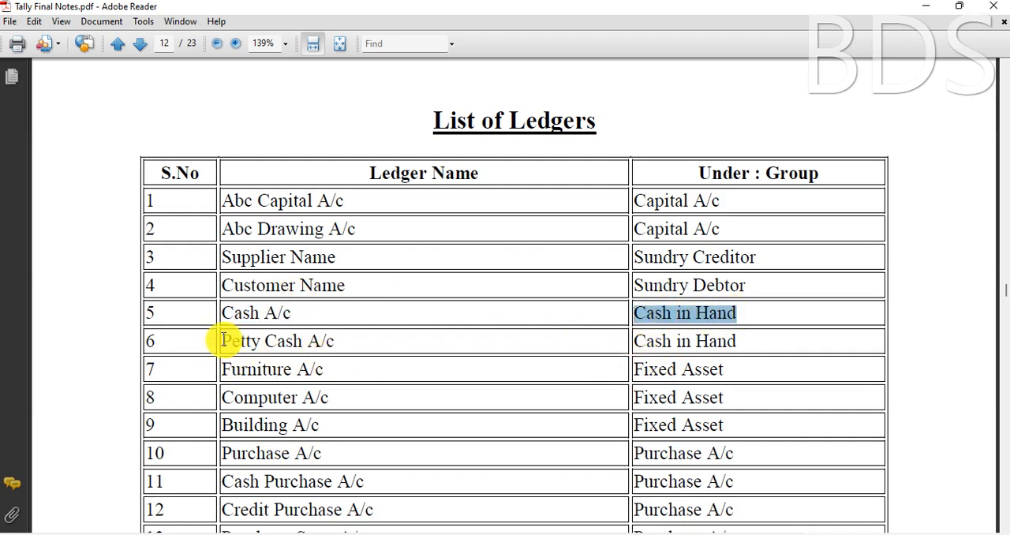
left_click_drag(221, 340, 343, 337)
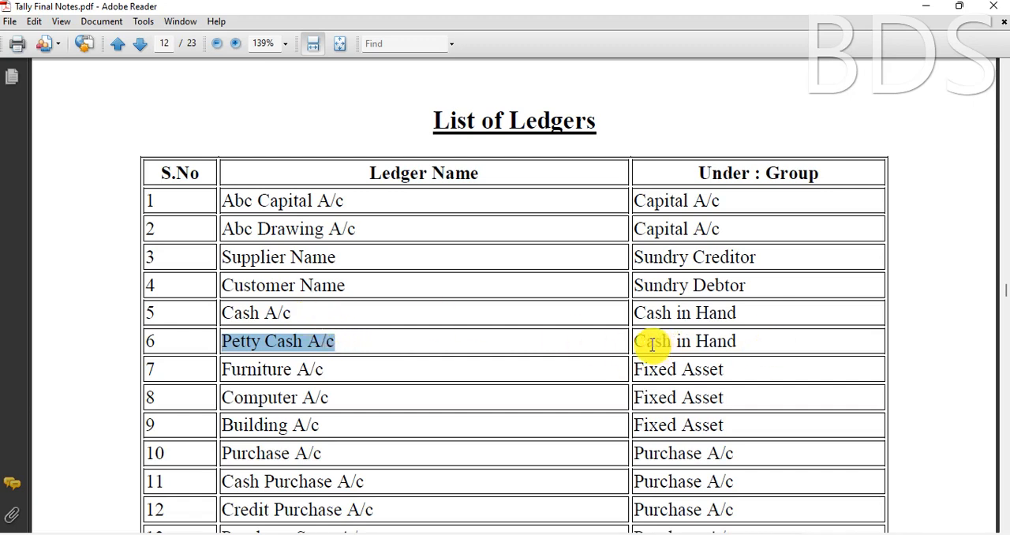
left_click_drag(636, 343, 741, 341)
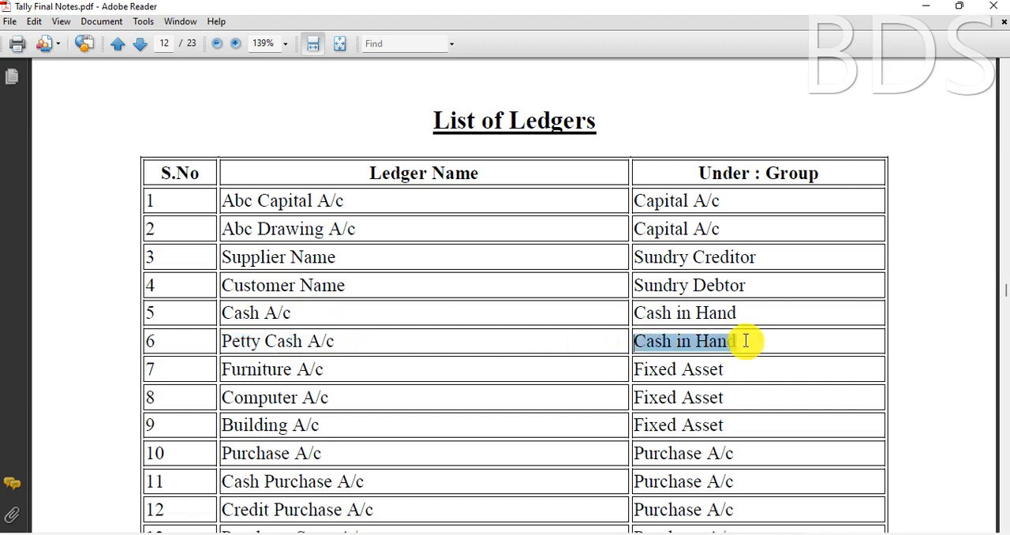
left_click(279, 369)
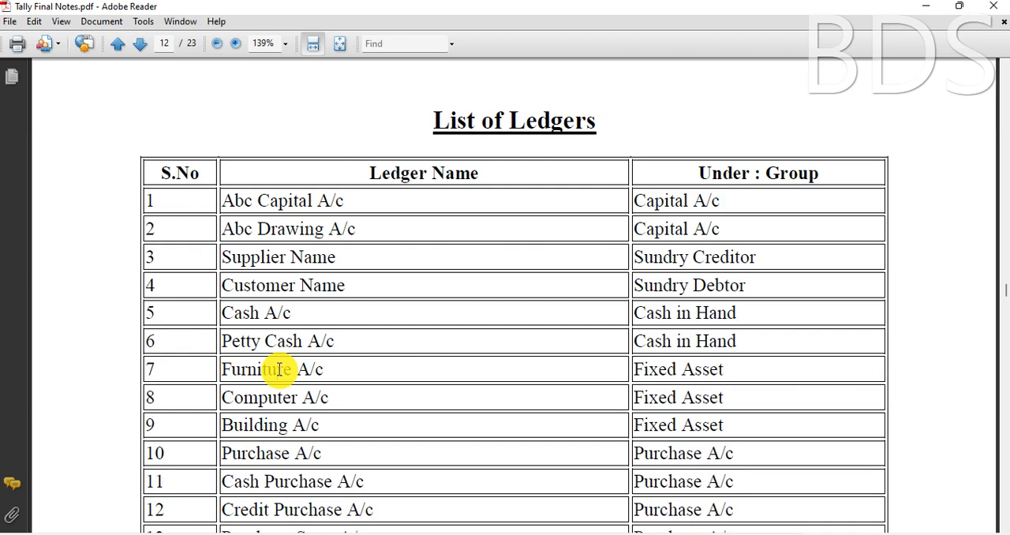
left_click_drag(635, 370, 718, 376)
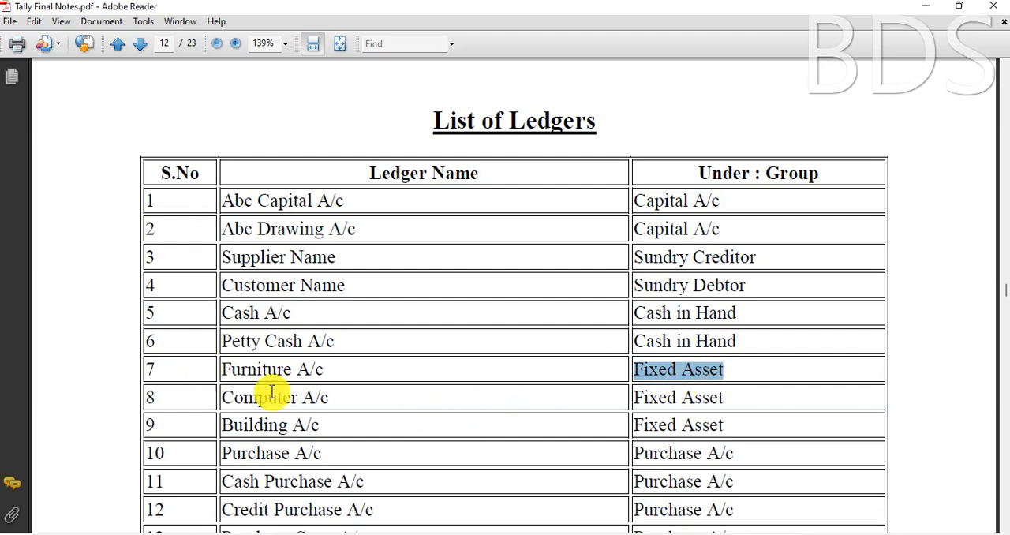
left_click(643, 398)
left_click(254, 426)
left_click(661, 427)
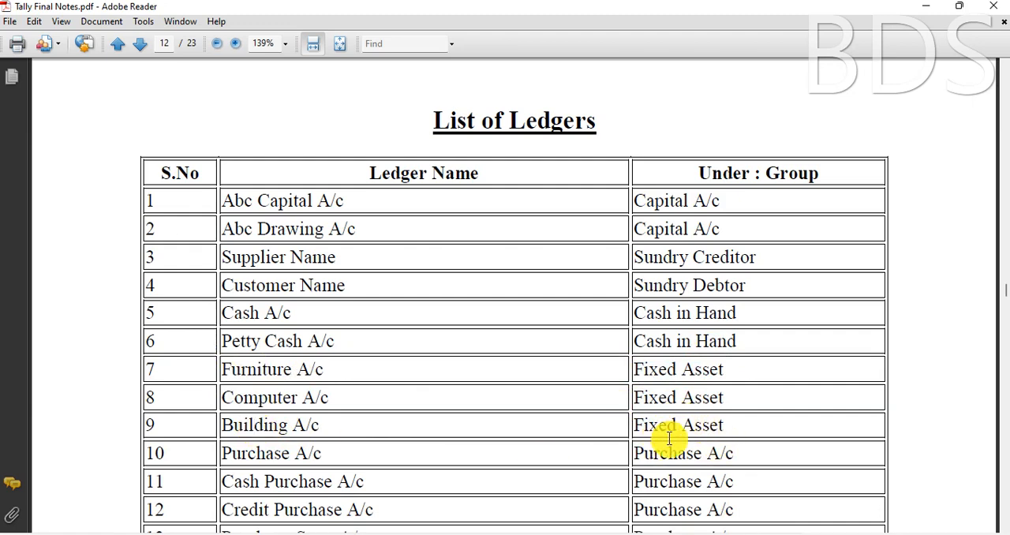
Step: Examine the Purchase A/c and Sales A/c rows with their groups, continuing down to the discount entries
left_click_drag(228, 456, 331, 460)
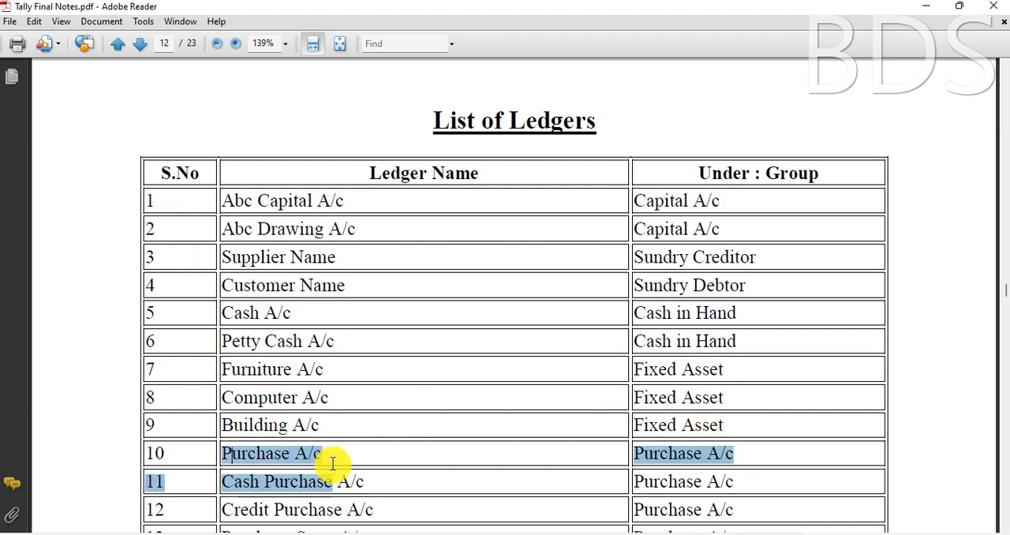
left_click(332, 453)
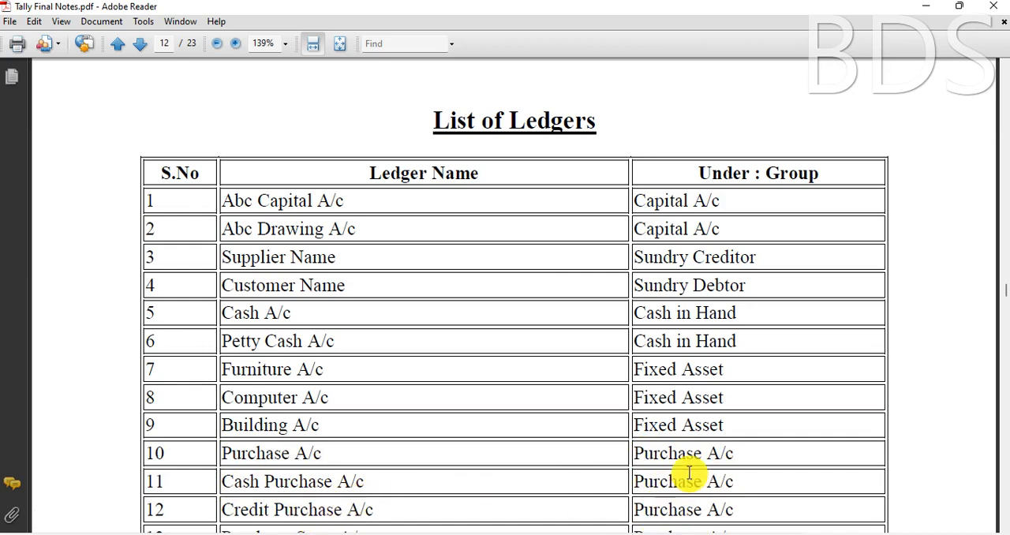
scroll(688, 472, "down", 2)
scroll(264, 458, "down", 2)
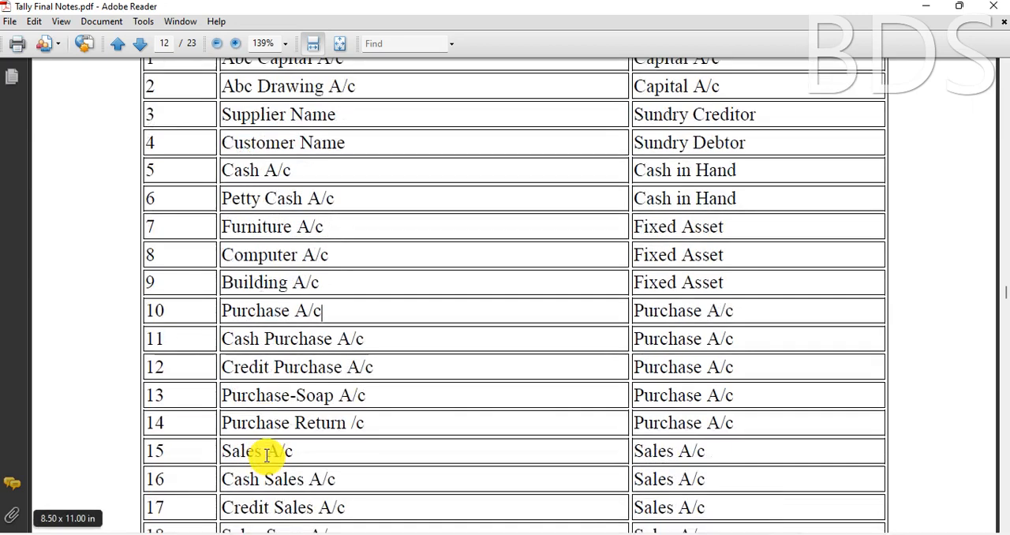
left_click(245, 453)
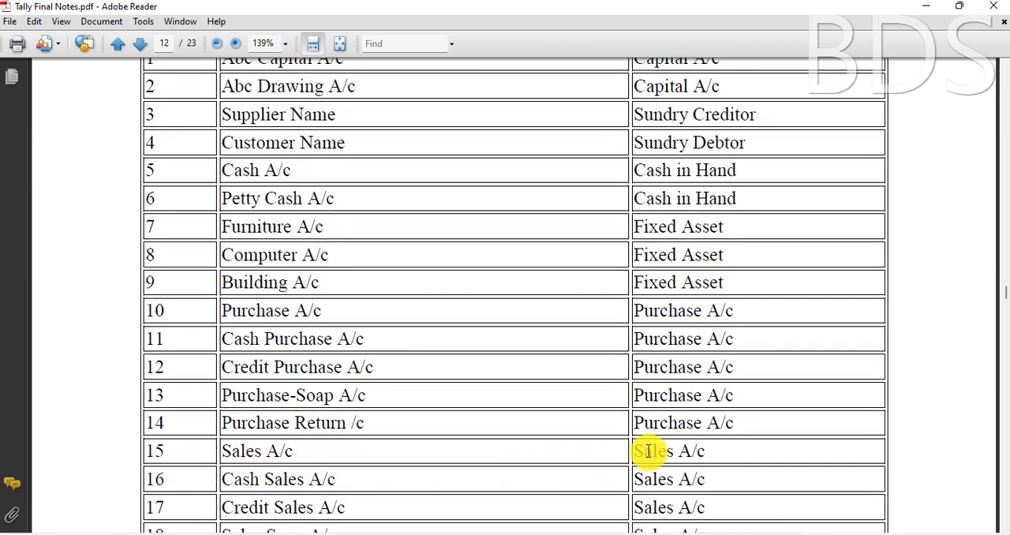
left_click_drag(634, 451, 705, 450)
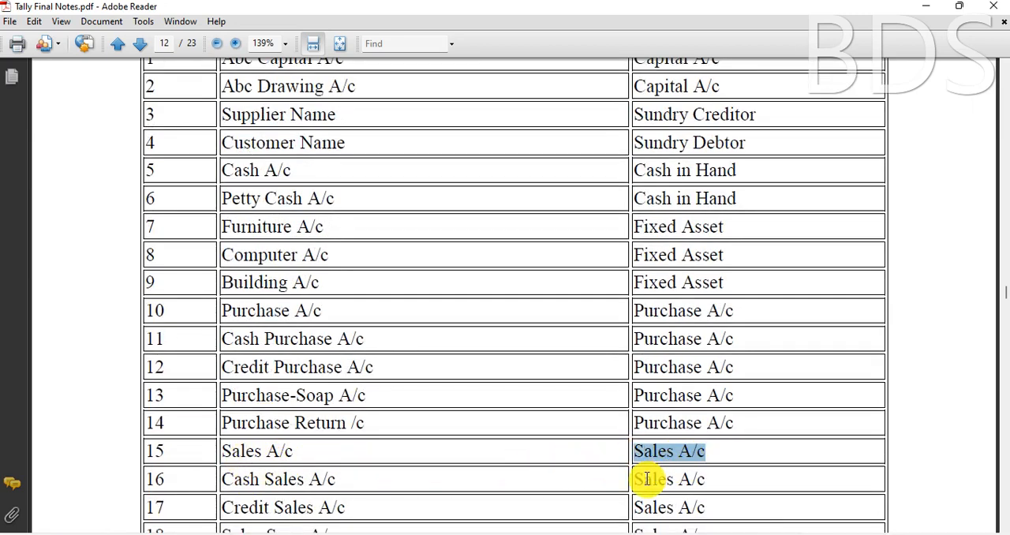
scroll(647, 479, "down", 4)
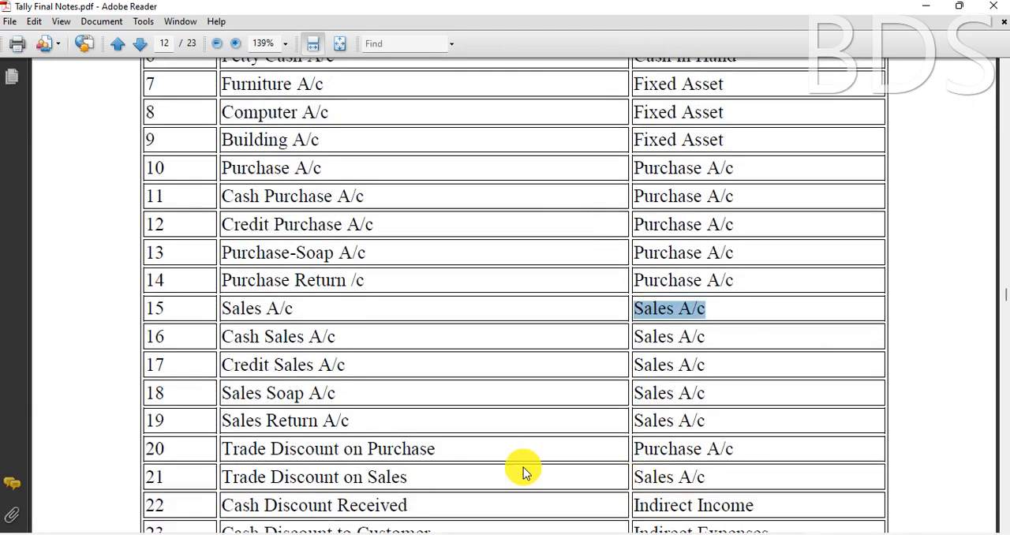
scroll(291, 456, "down", 2)
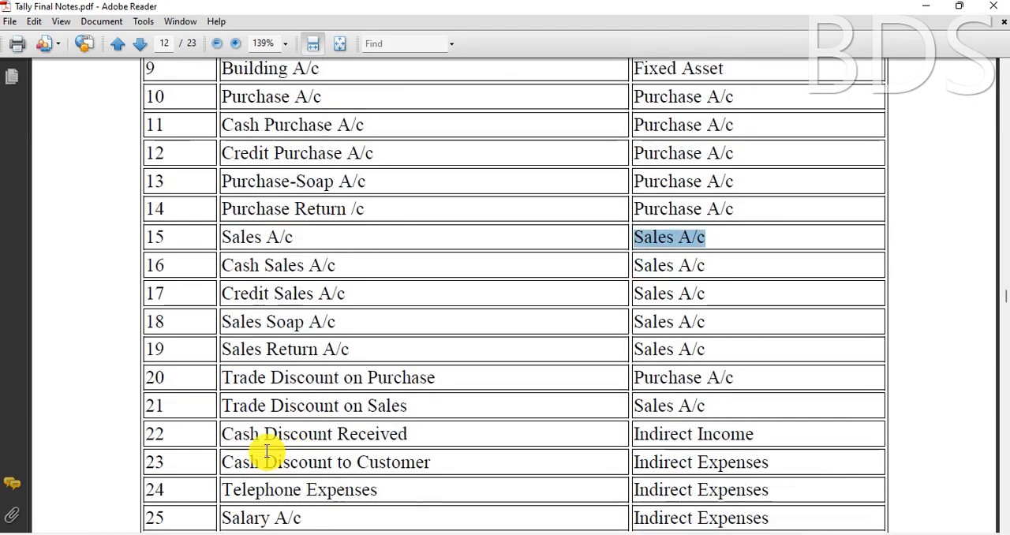
Step: Examine the Cash Discount Received and Cash Discount to Customer rows and the group each belongs under
left_click_drag(225, 434, 316, 442)
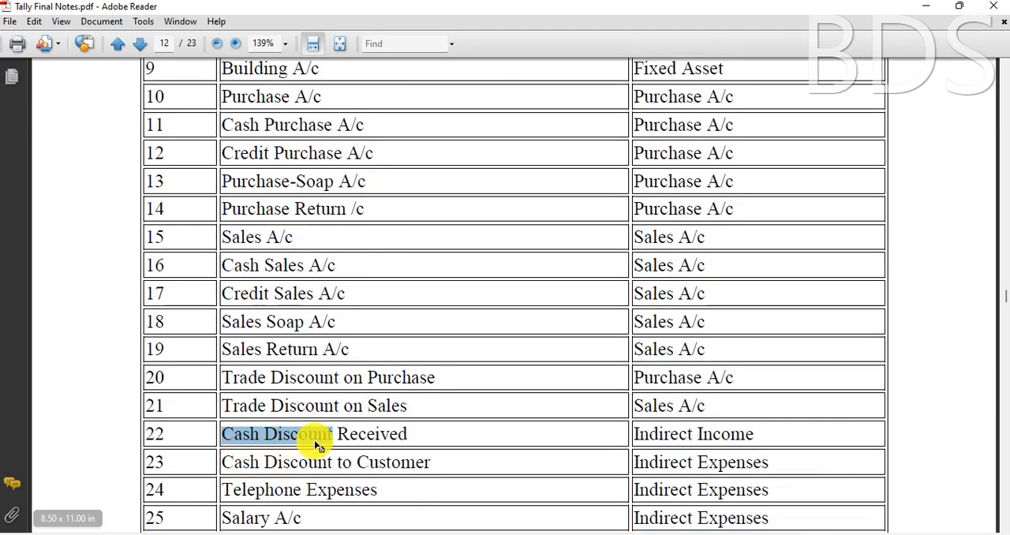
left_click(315, 446)
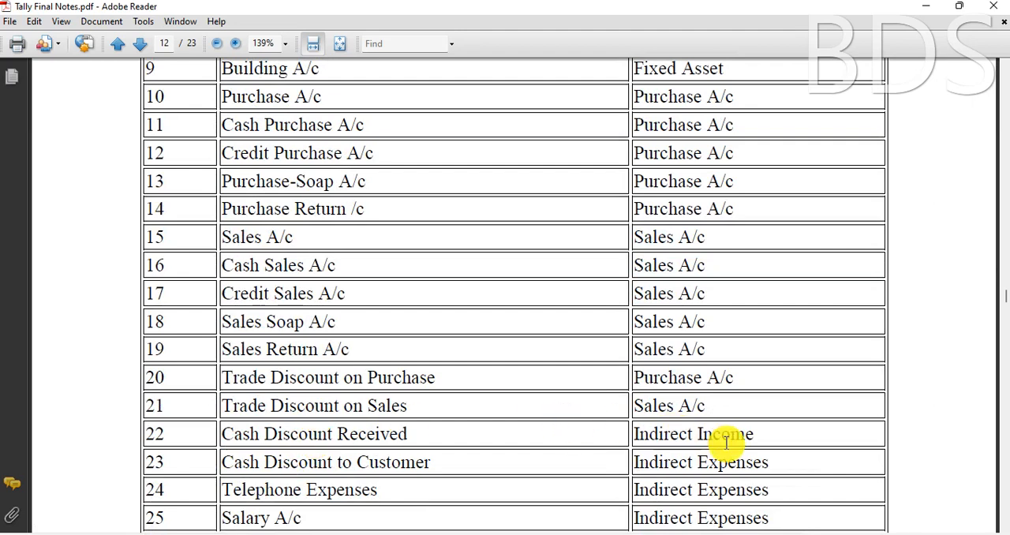
left_click_drag(335, 434, 409, 434)
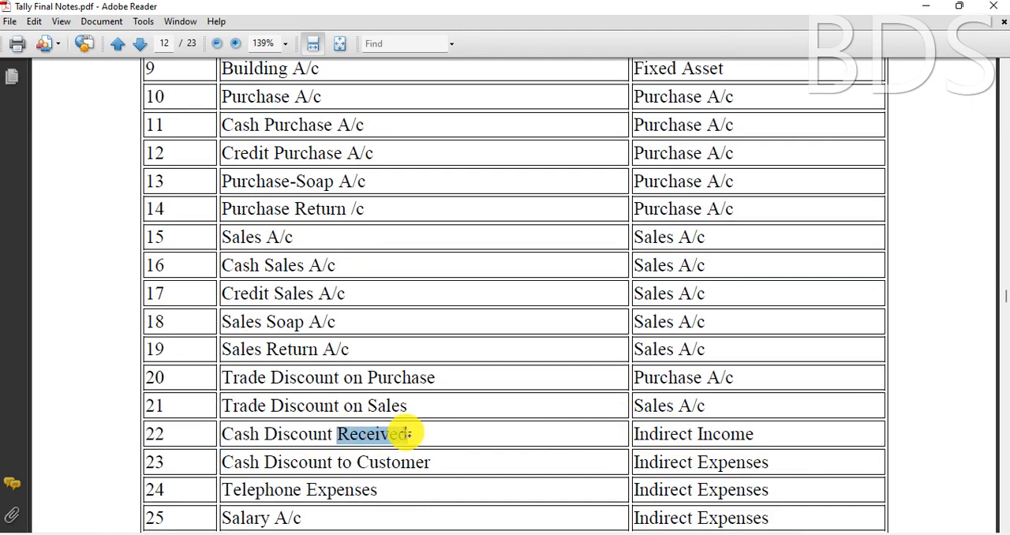
left_click_drag(409, 434, 409, 434)
left_click_drag(634, 434, 735, 443)
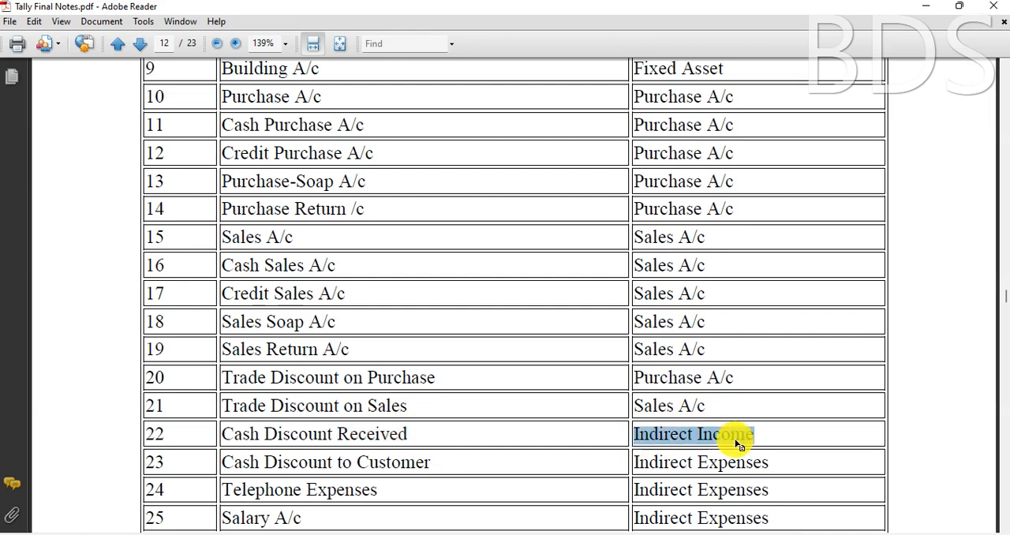
left_click(734, 443)
left_click_drag(388, 463, 403, 473)
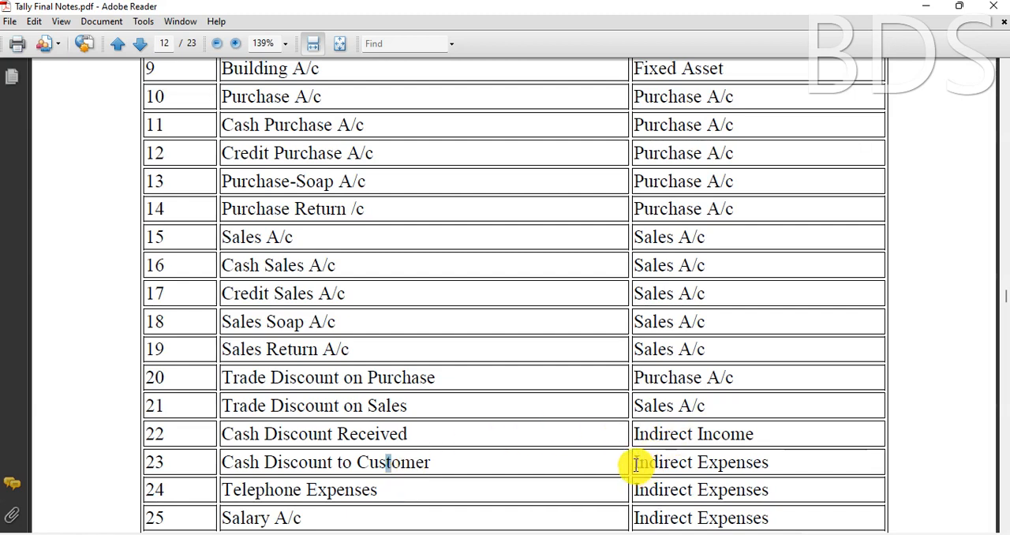
left_click_drag(635, 460, 745, 456)
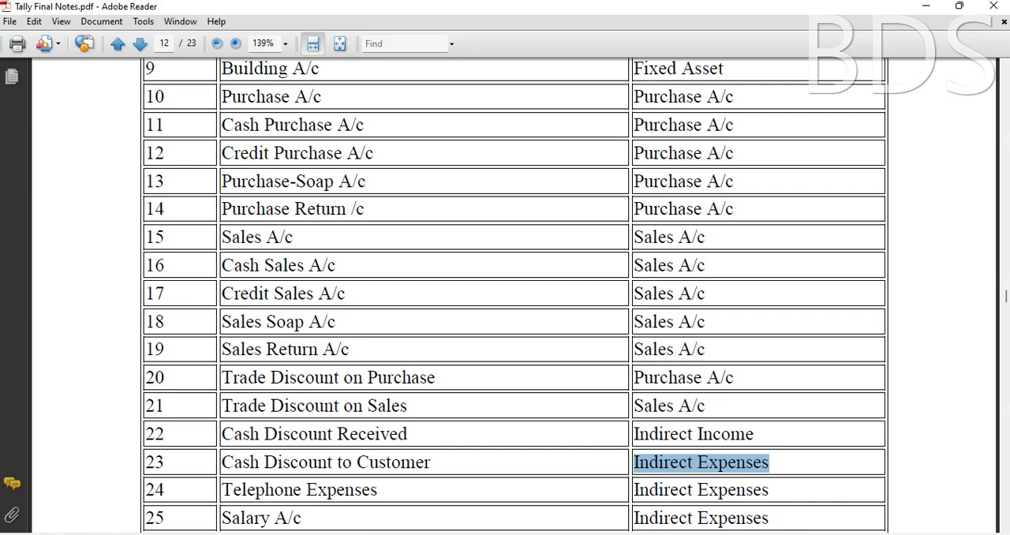
Step: Switch back to Tally.ERP 9 and place the CAPITAL A/C ledger under the Capital Account group
left_click(356, 534)
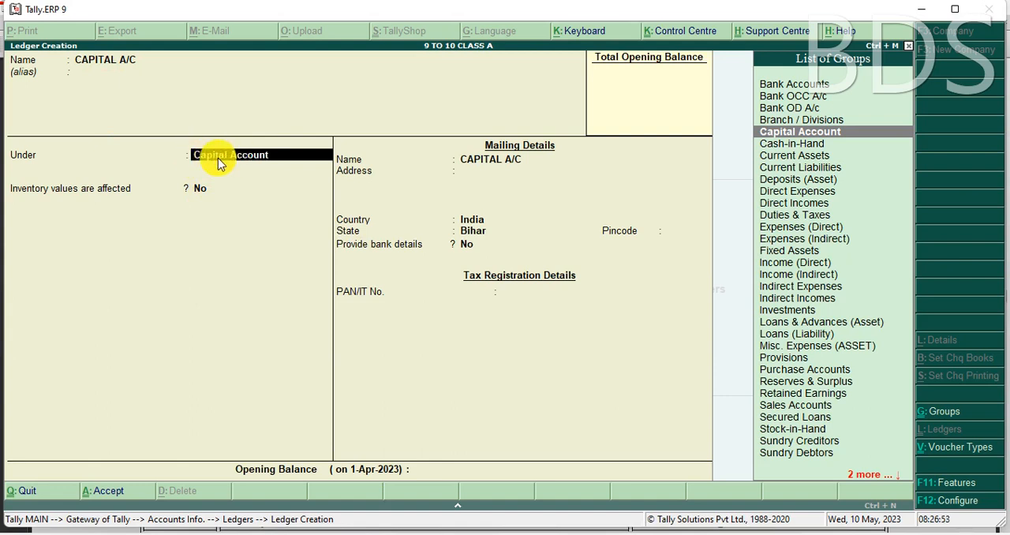
type("C")
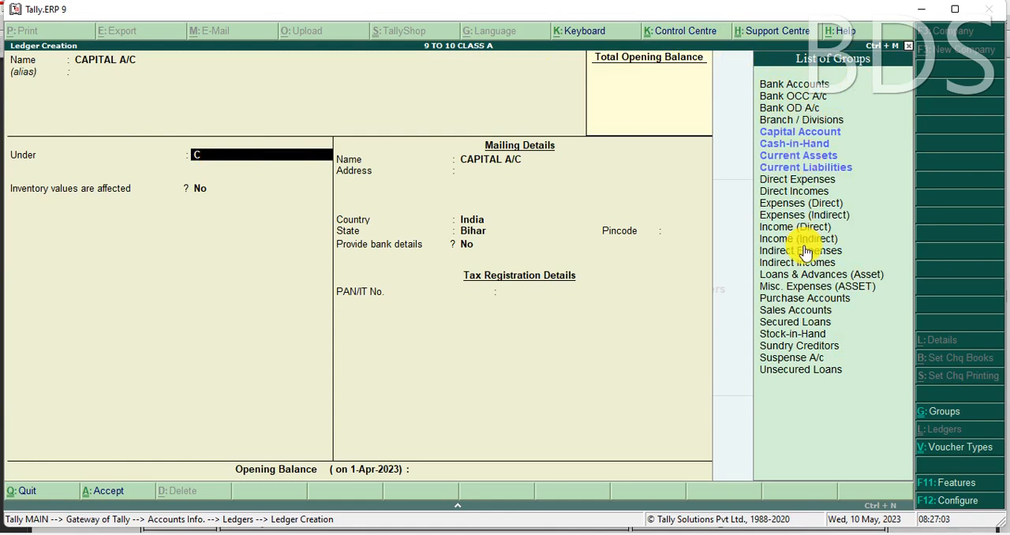
key("Down")
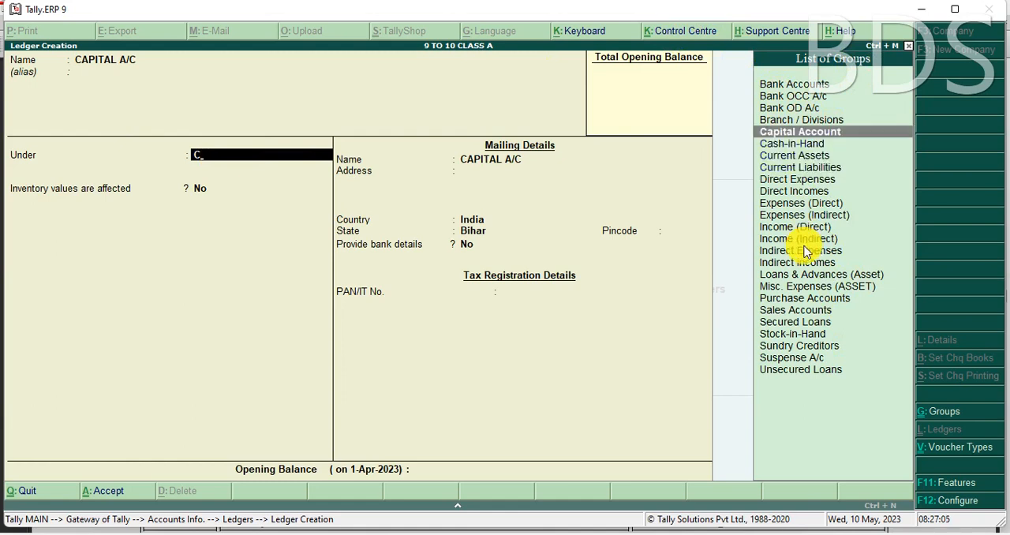
key("Return")
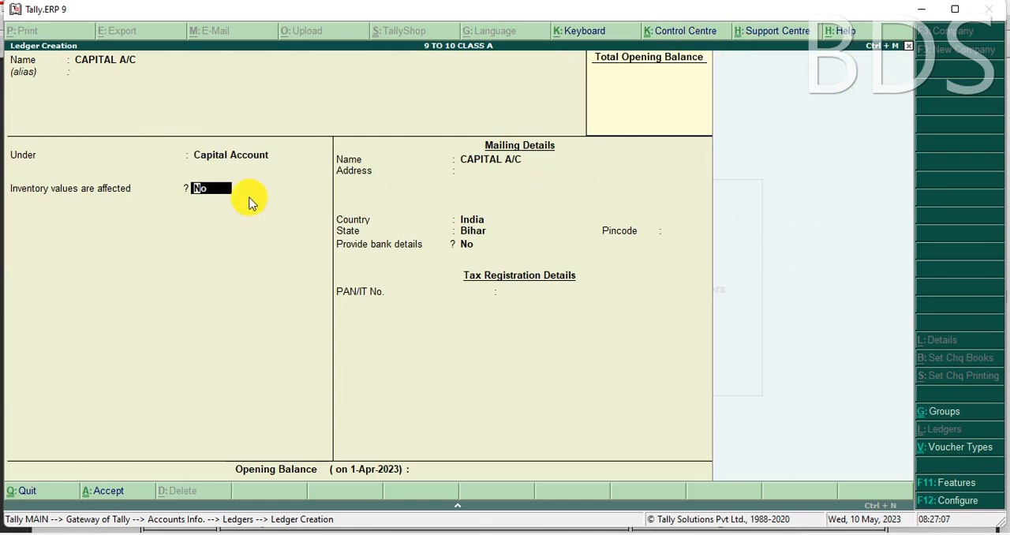
Step: Accept the default inventory, mailing and tax details for CAPITAL A/C and save the ledger
key("Return")
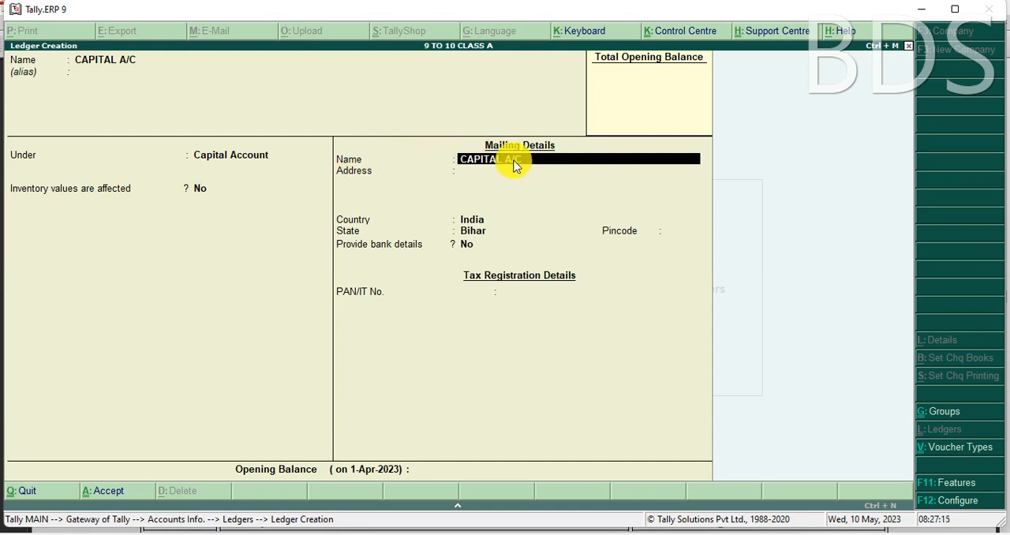
key("Return")
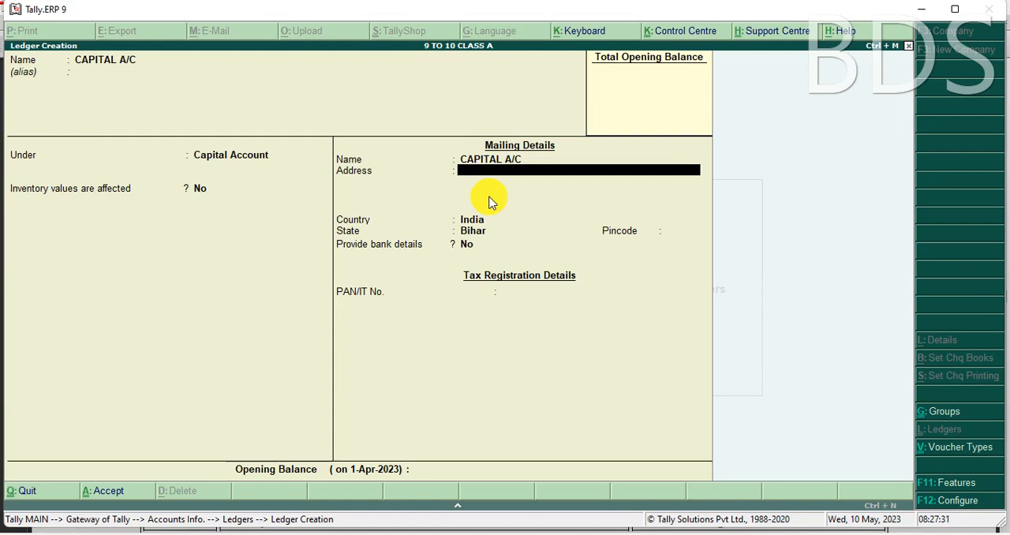
key("Return")
key("Return")
key("Return")
key("Return")
key("Return")
key("Return")
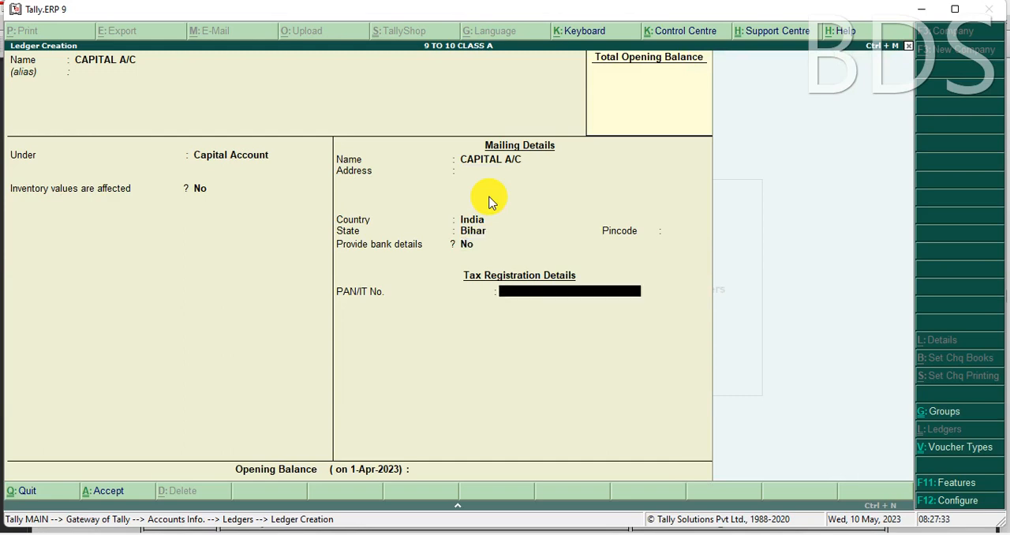
key("Return")
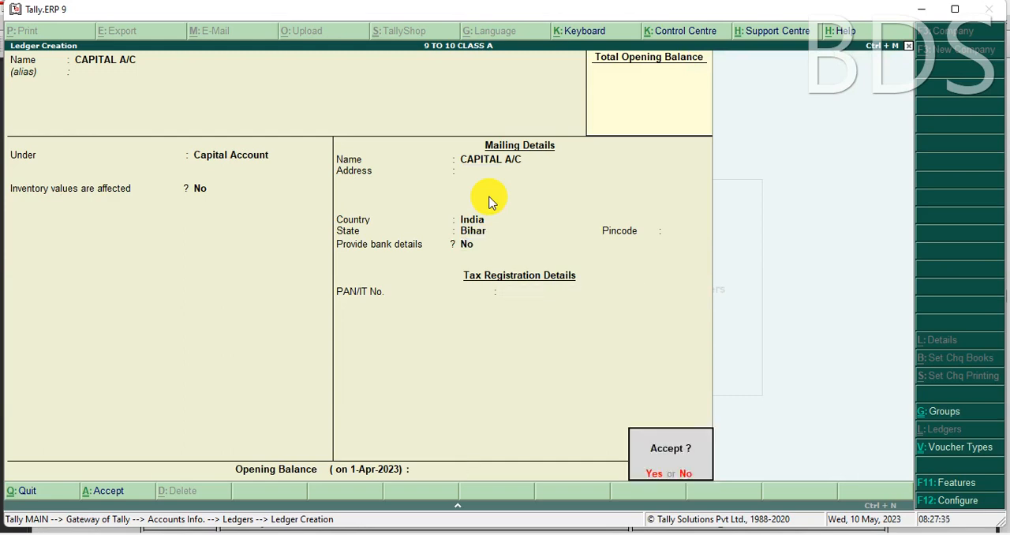
key("Return")
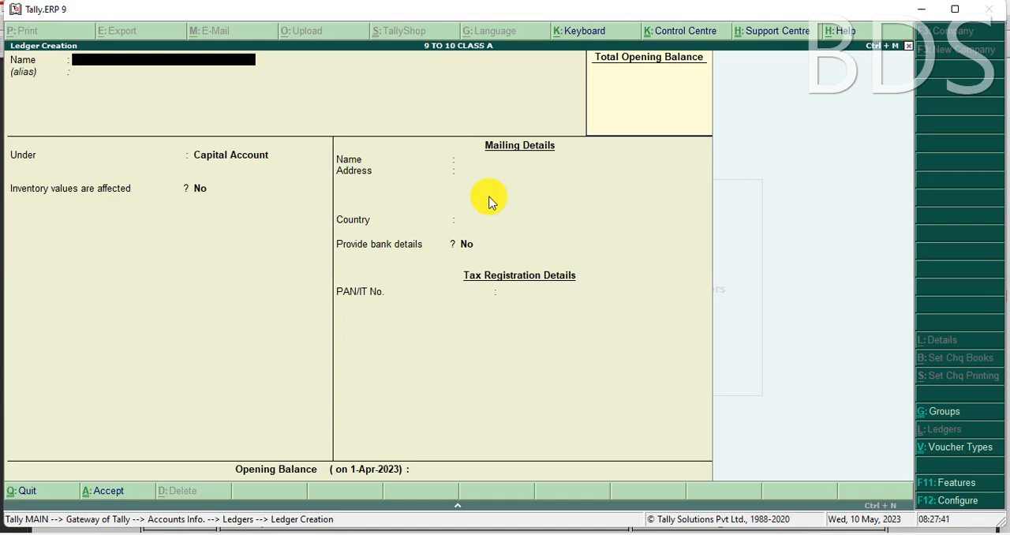
Step: Leave ledger creation, display the saved CAPITAL A/C ledger to check its details, and return to the Ledgers menu
key("Escape")
key("Return")
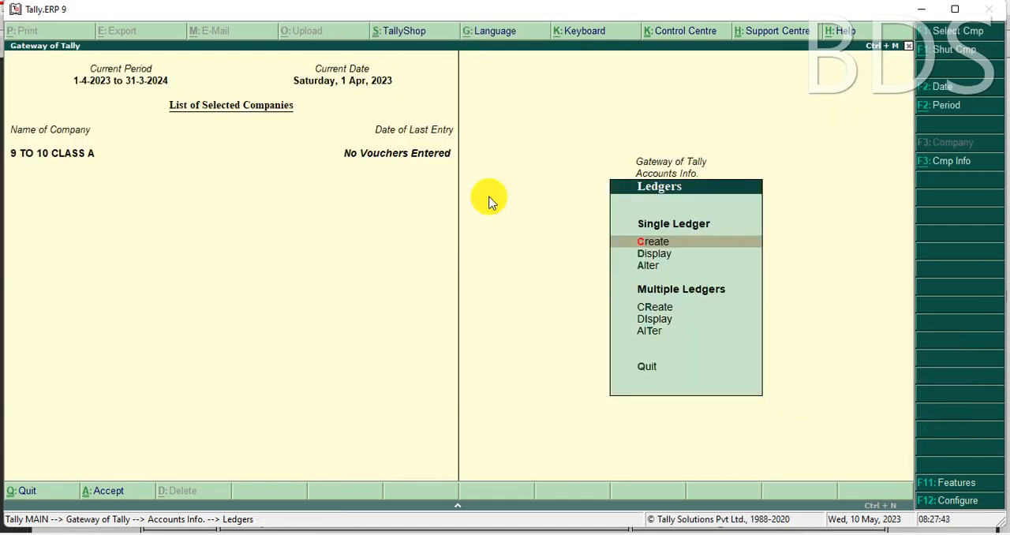
key("Down")
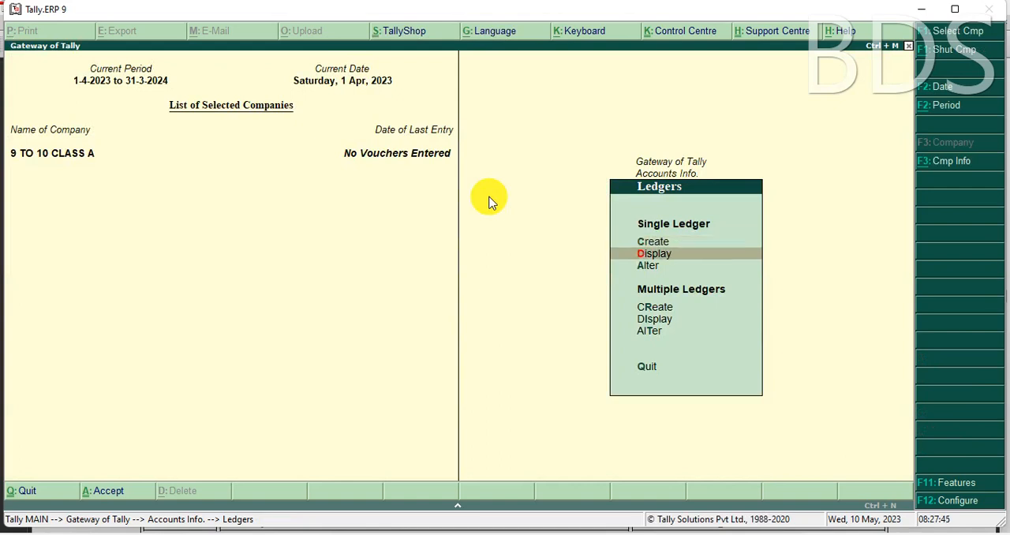
key("Return")
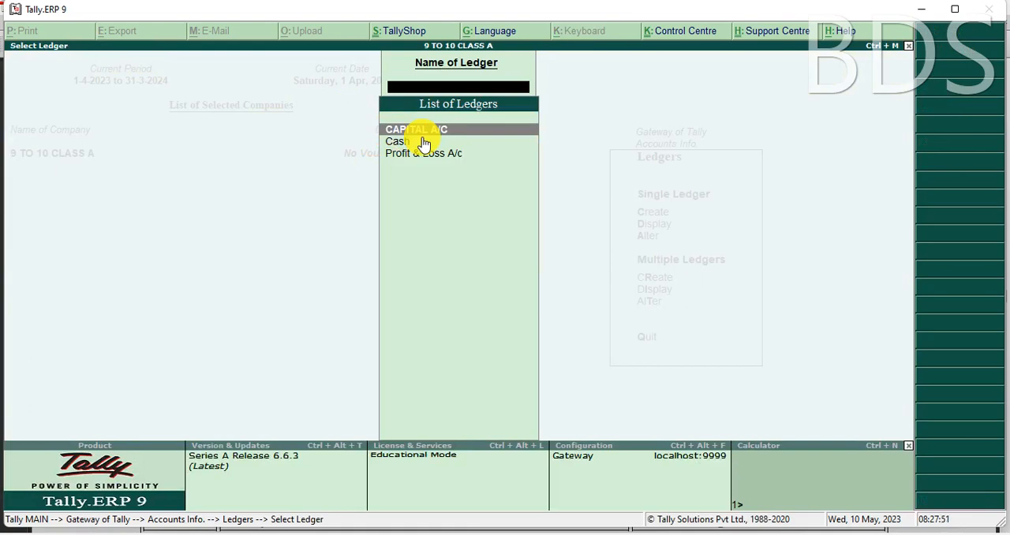
key("Return")
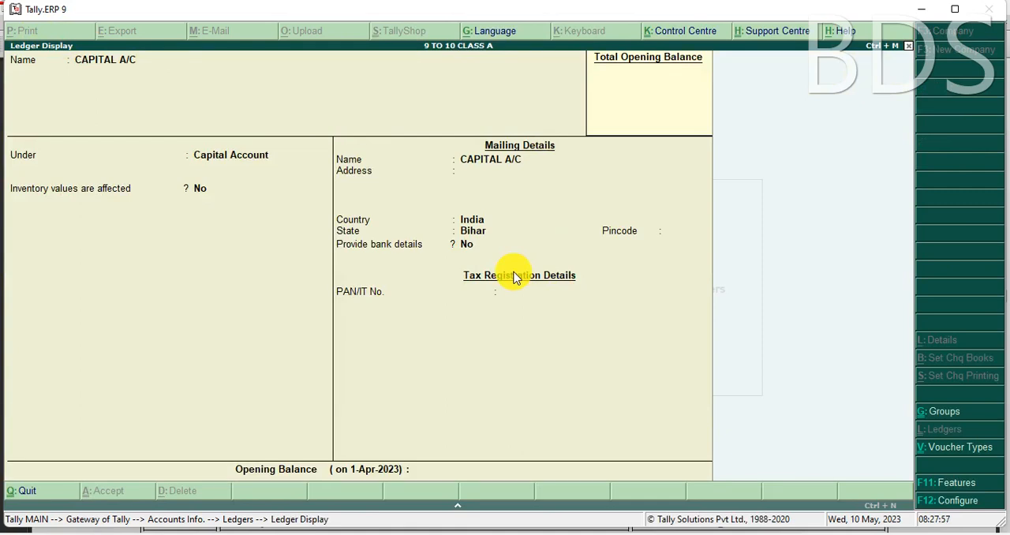
key("Escape")
key("Escape")
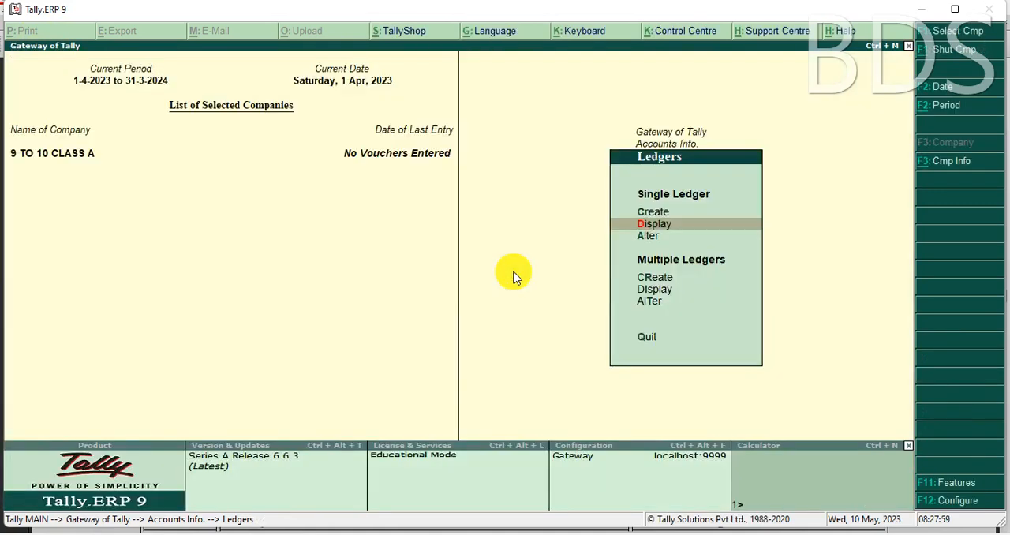
Step: Open a blank single-ledger creation form, and switch to the WhatsApp photo of the July 2015 transactions
key("Up")
key("Return")
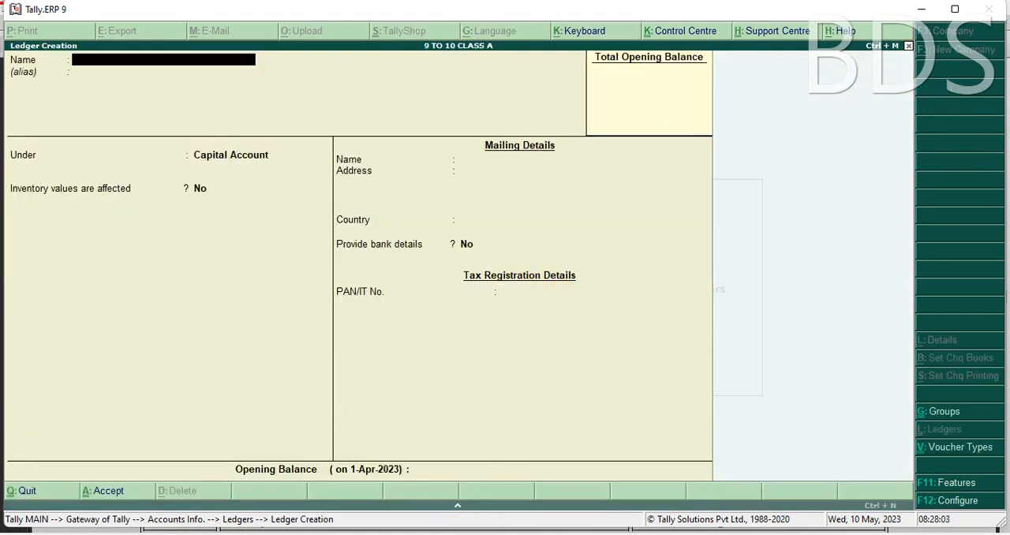
left_click(438, 534)
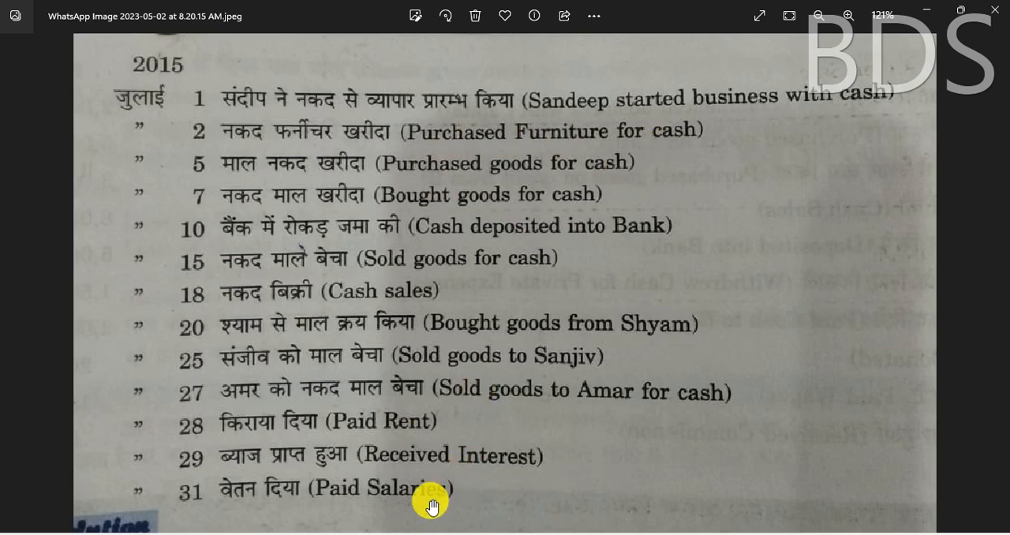
Step: Switch back to Tally.ERP 9 and name the new ledger PURCHASE A/C, without an alias
left_click(369, 534)
type("PURCHA")
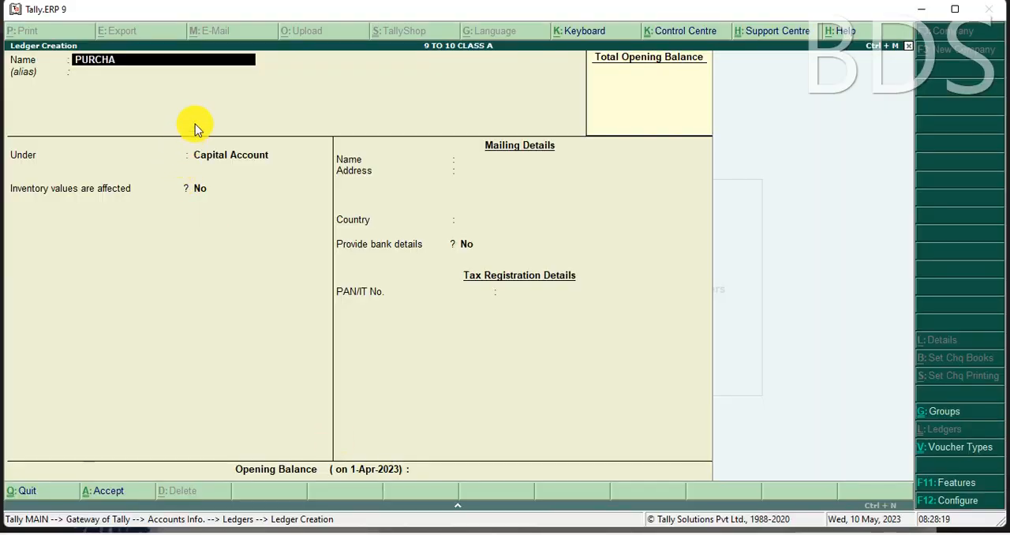
type("SE A/C")
key("Return")
key("Return")
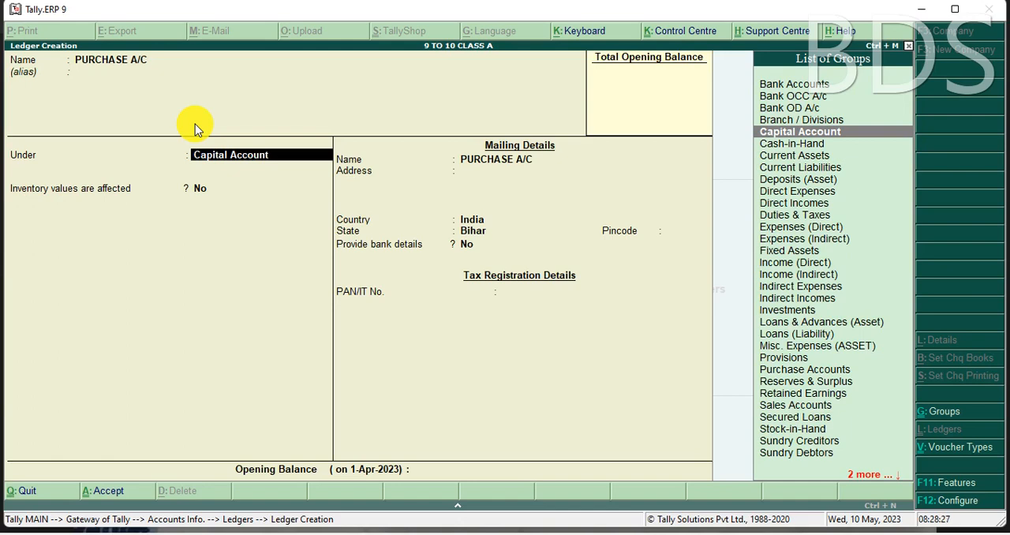
Step: Place the PURCHASE A/C ledger under the Purchase Accounts group and save it with the default details
type("P")
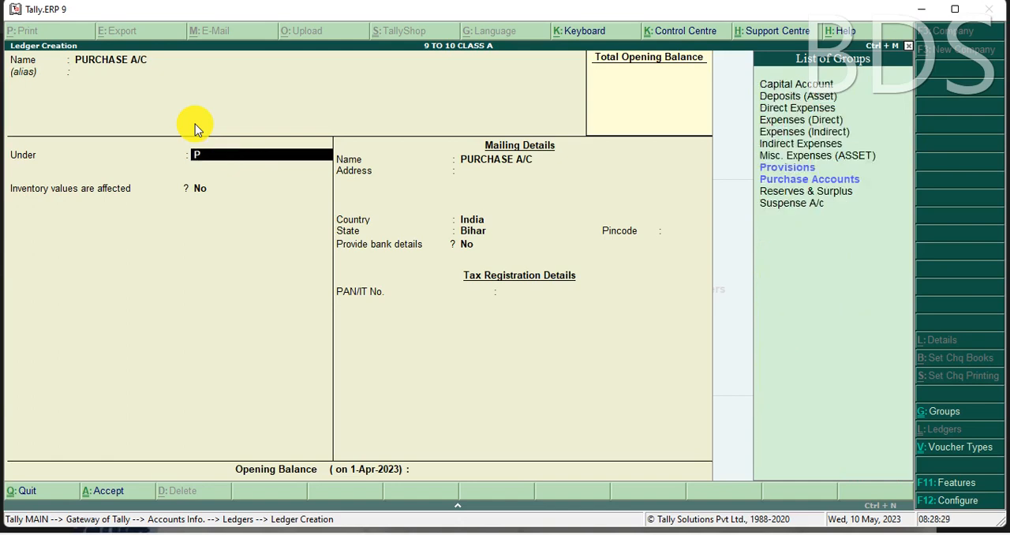
key("Down")
key("Down")
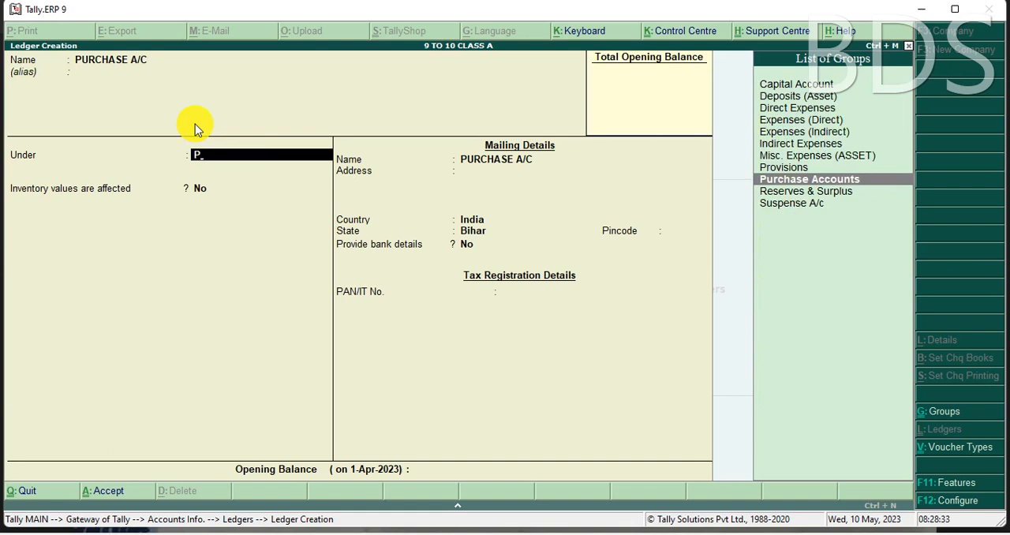
key("Return")
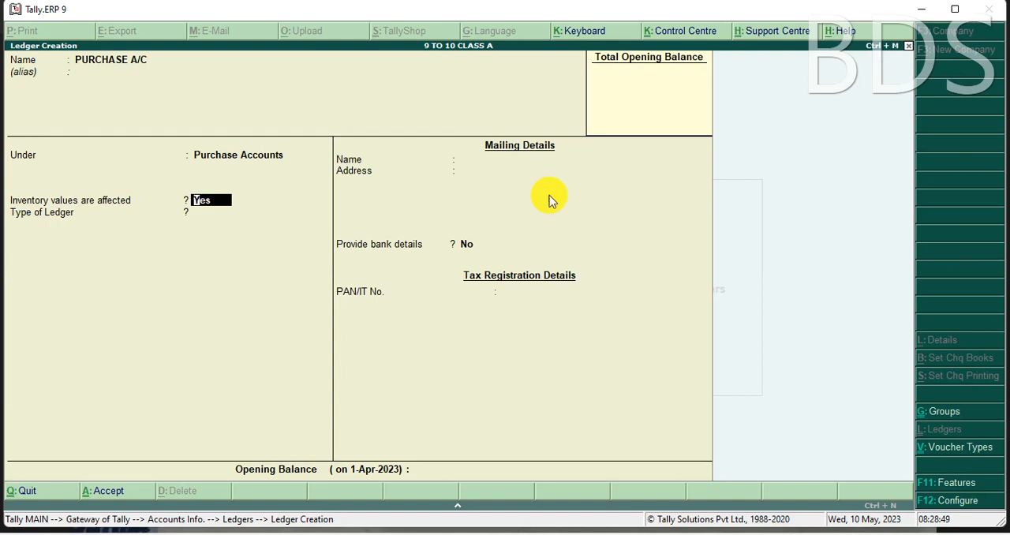
key("ctrl+a")
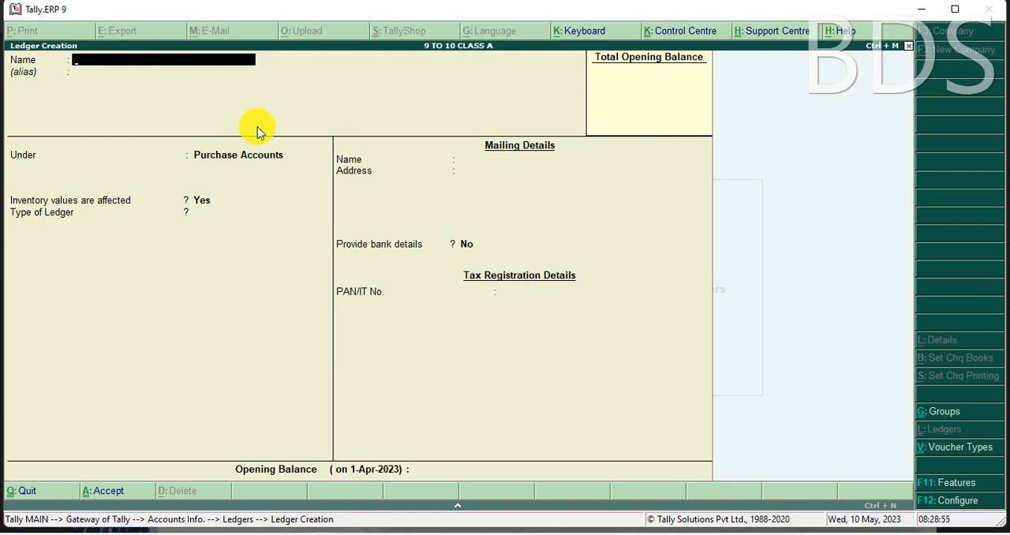
type("SBI S/C")
key("Return")
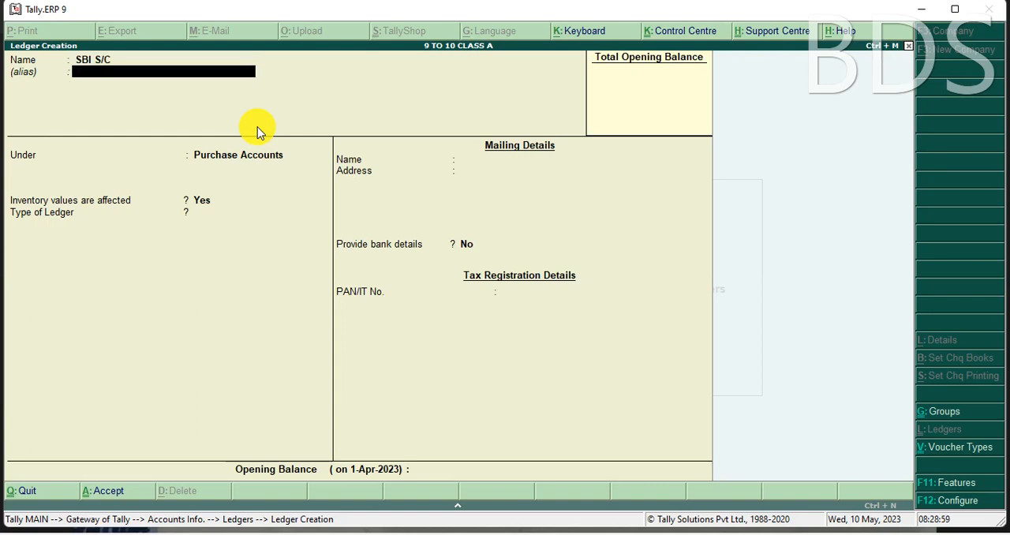
key("Return")
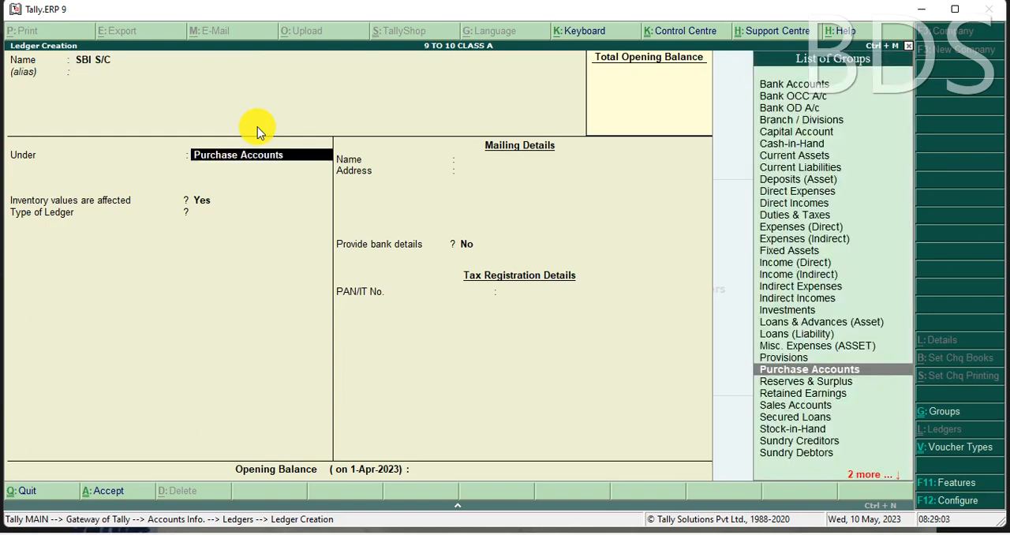
key("BackSpace")
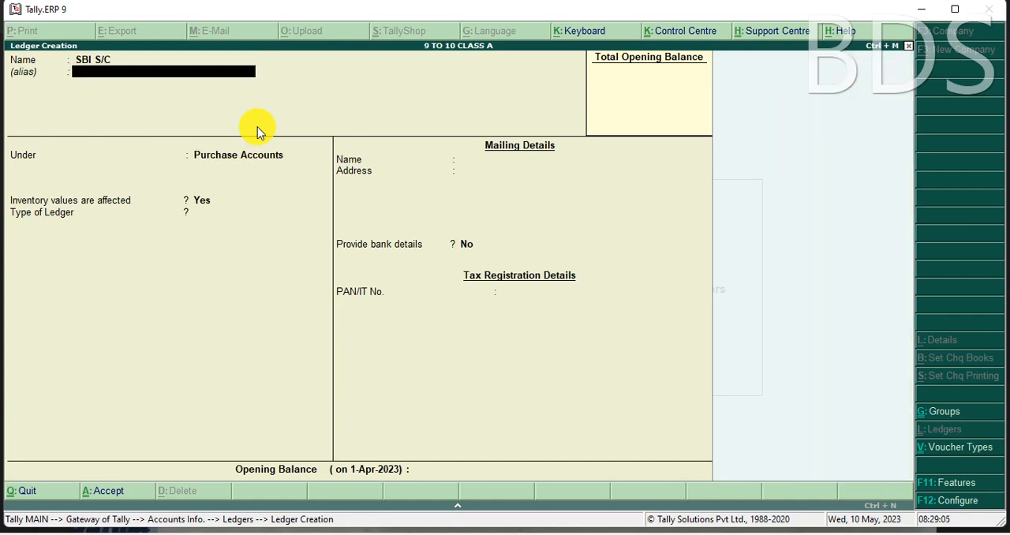
key("BackSpace")
Step: Name the new ledger SBI A/C, without an alias, and place it under the Bank Accounts group
type("SBI A/C")
key("Return")
key("Return")
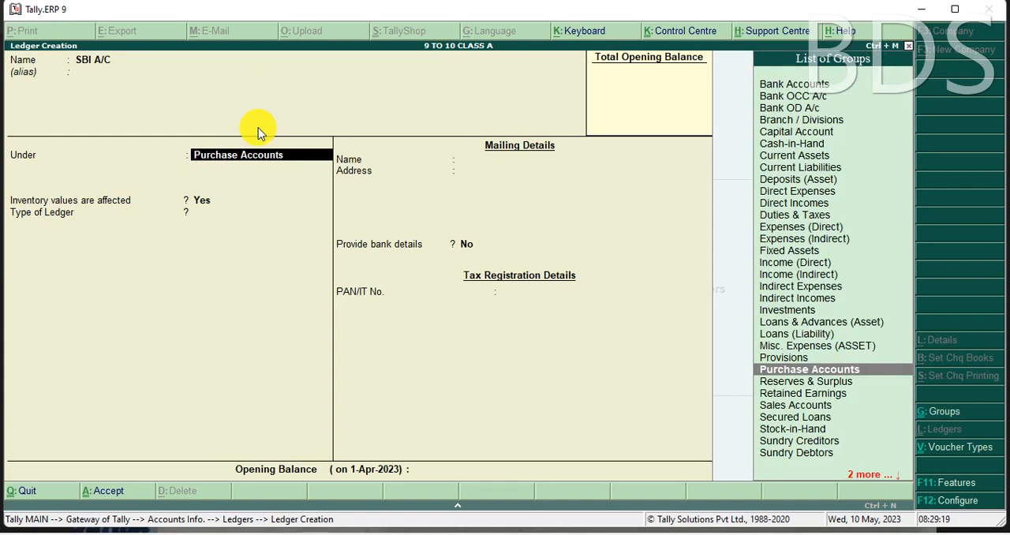
type("B")
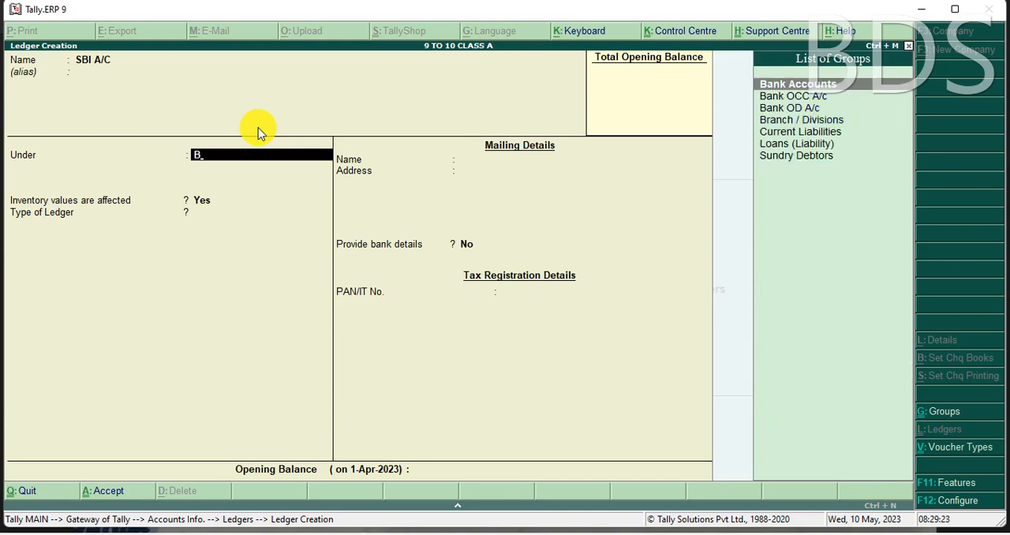
key("Return")
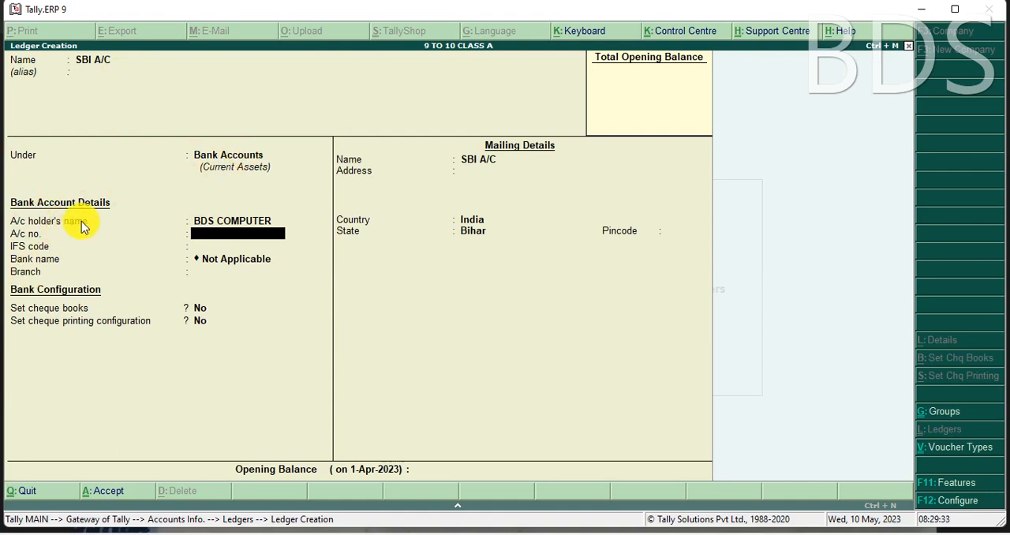
Step: Replace the bank account holder's name with the account owner's full name and save the SBI A/C ledger
left_click(241, 224)
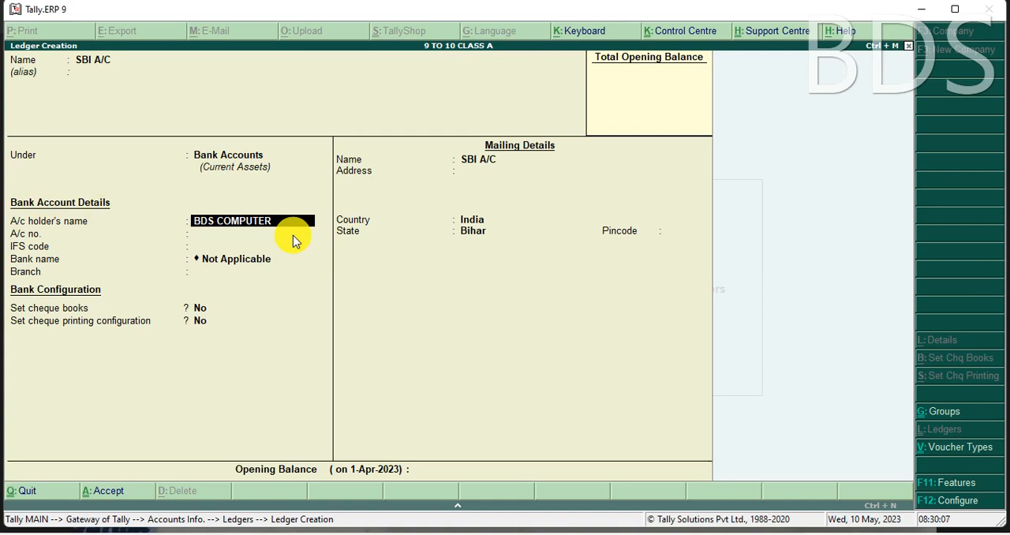
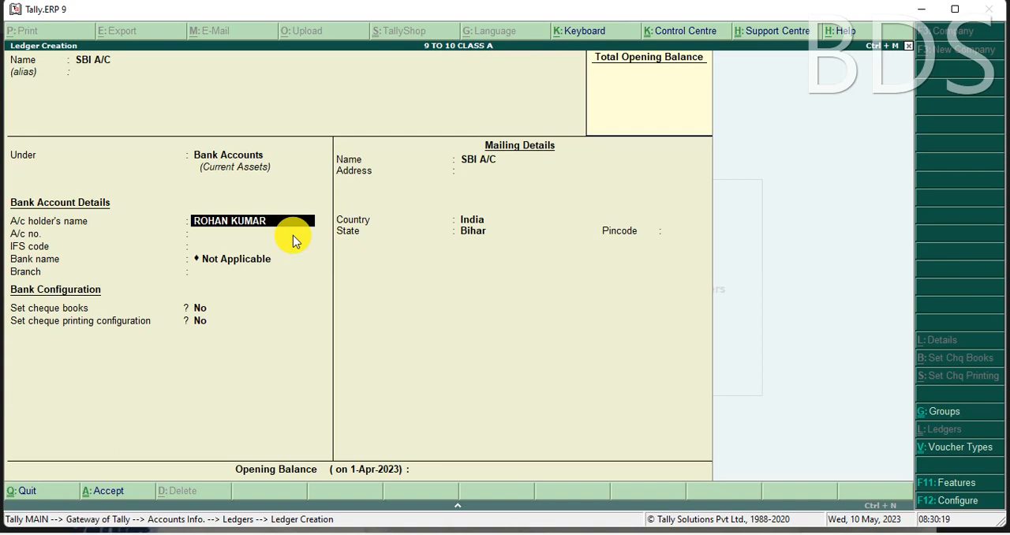
key("ctrl+a")
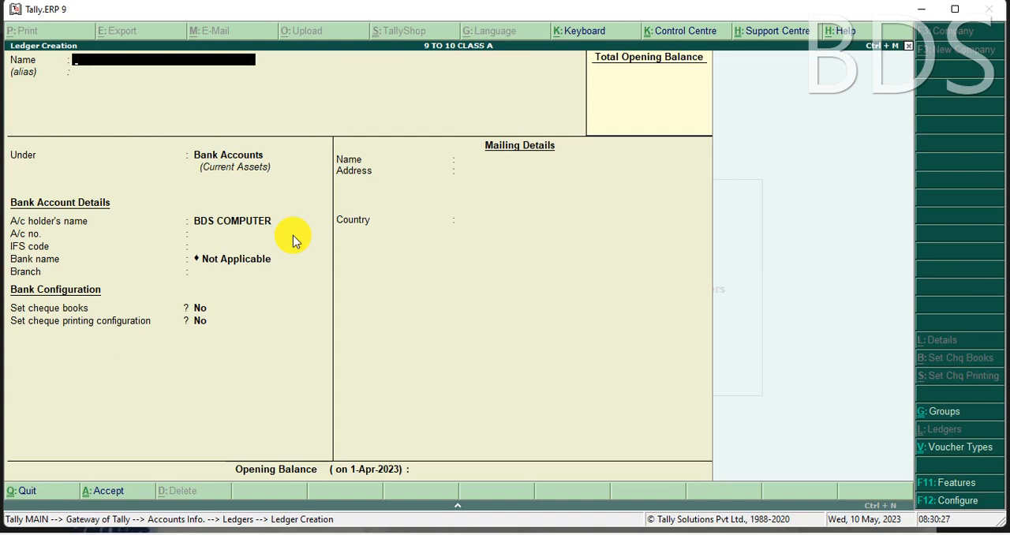
Step: Leave ledger creation and open the SBI A/C ledger for alteration
key("Escape")
key("y")
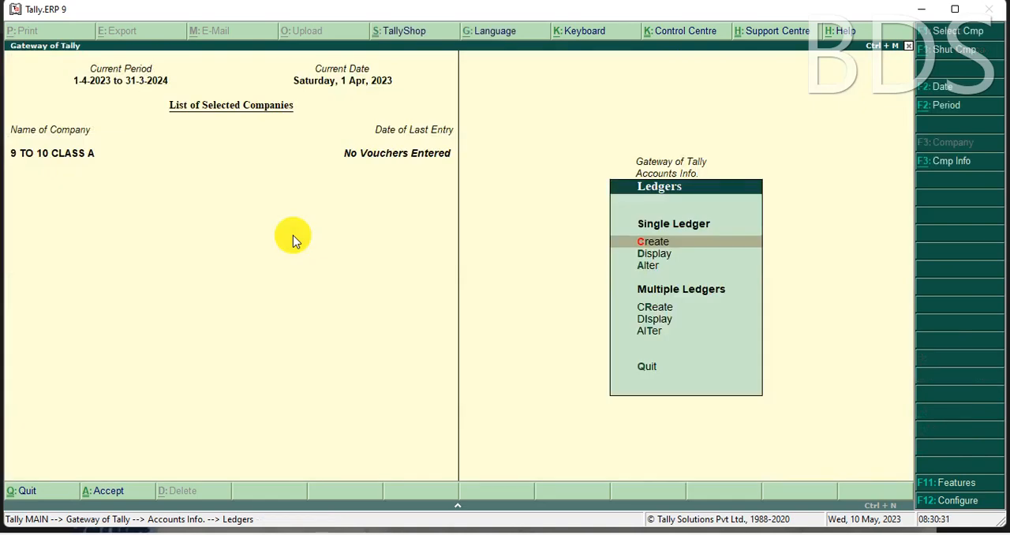
key("Down")
key("Down")
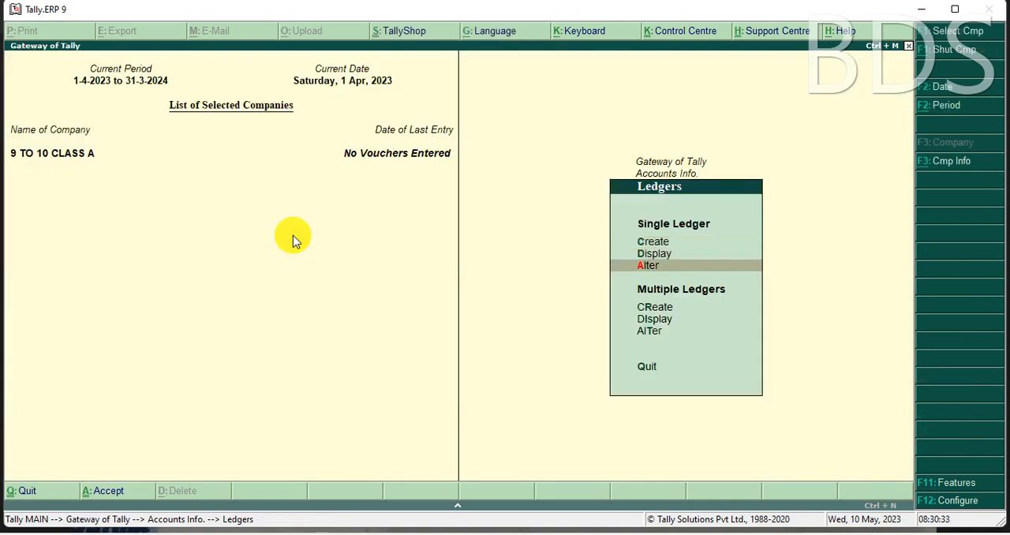
key("Return")
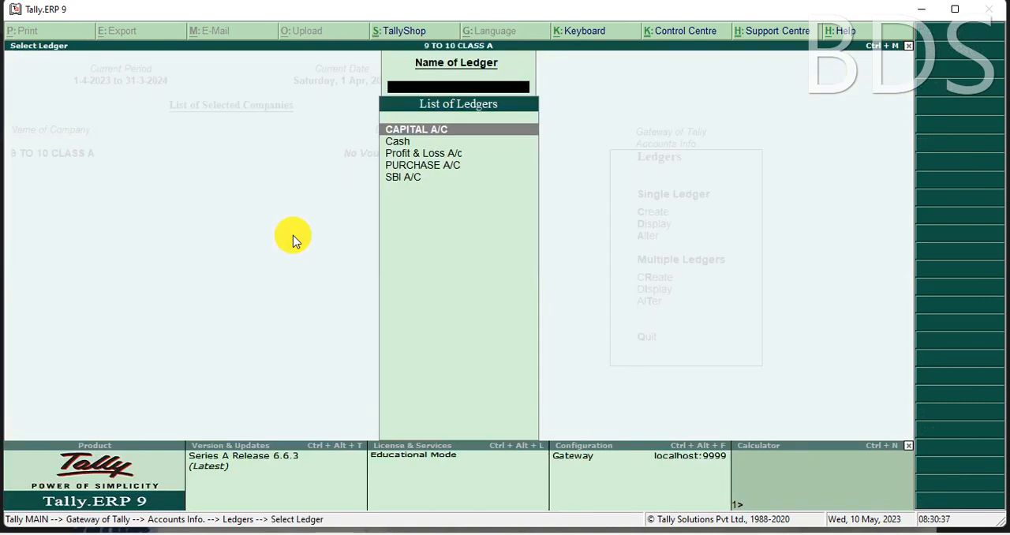
key("Down")
key("Down")
key("Down")
key("Down")
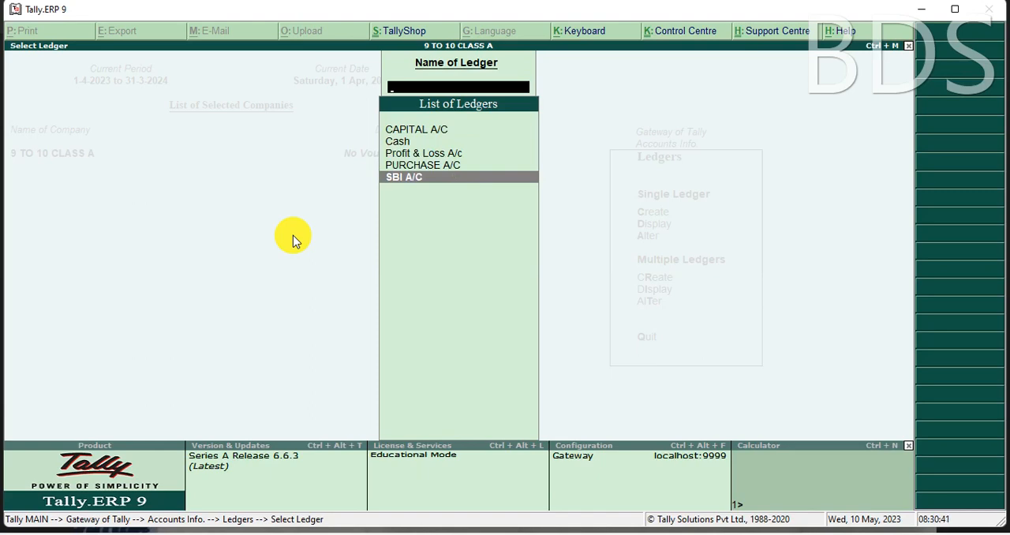
key("Return")
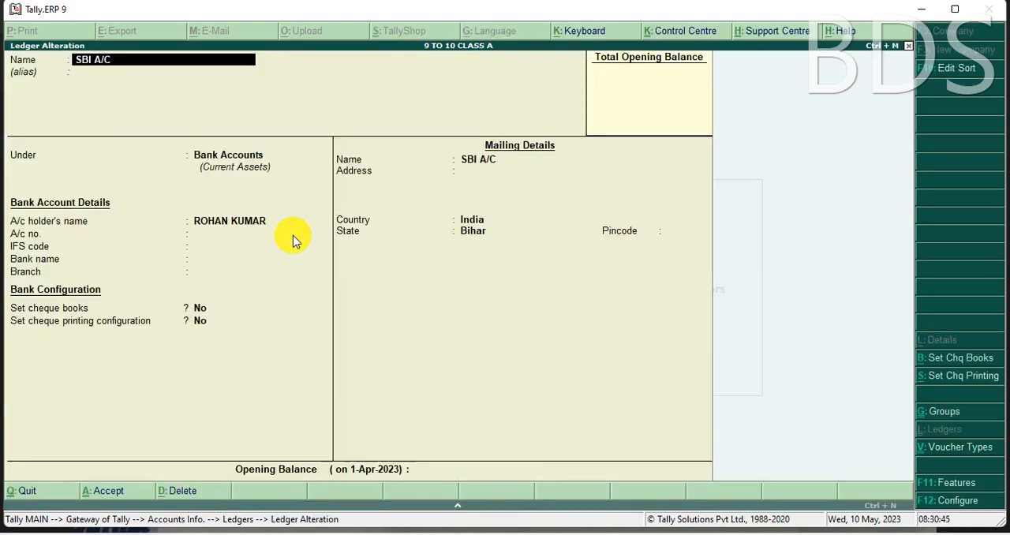
Step: Enter the bank account number and the IFS code SBIN0012560 in the SBI A/C bank account details
key("Return")
key("Return")
key("Return")
key("Return")
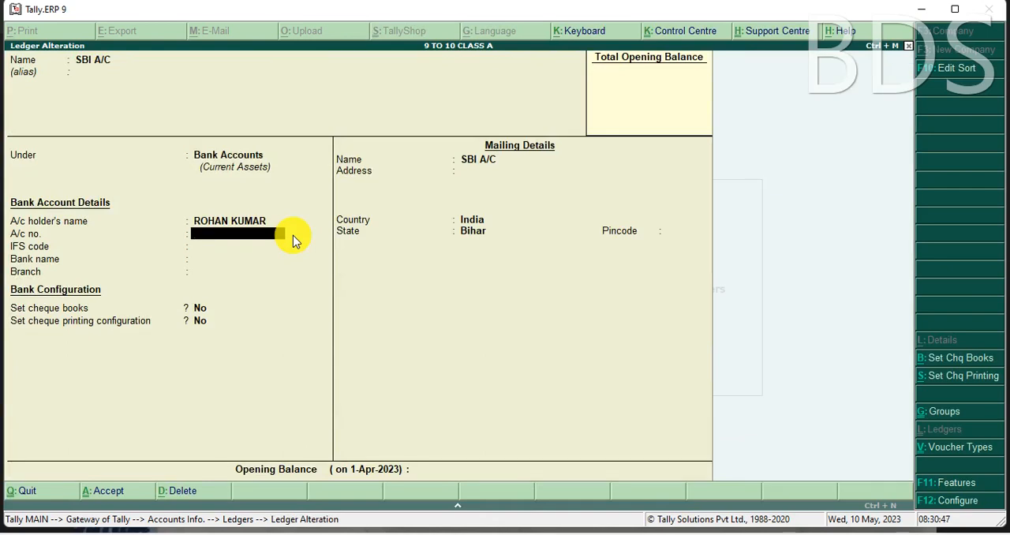
key("Return")
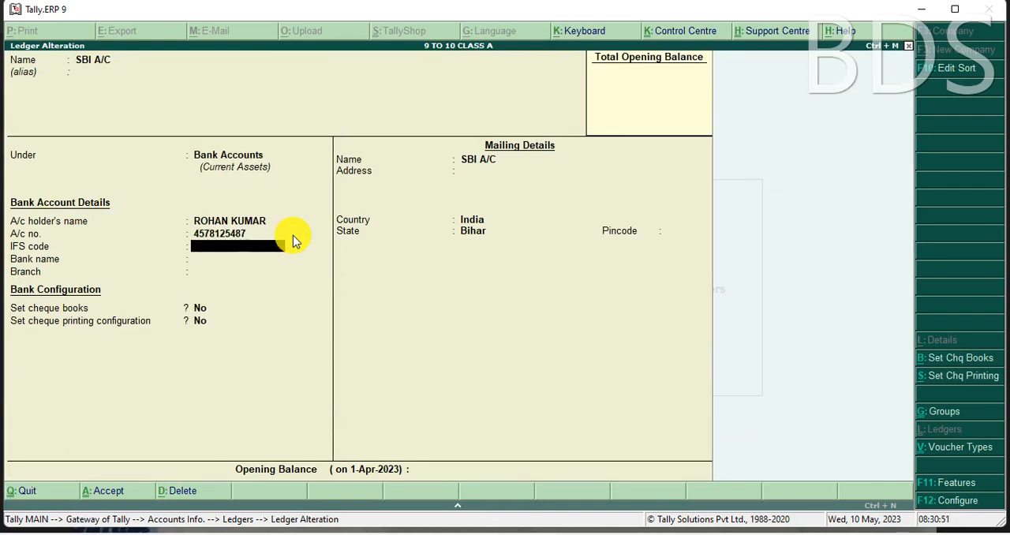
type("SBIN0012560")
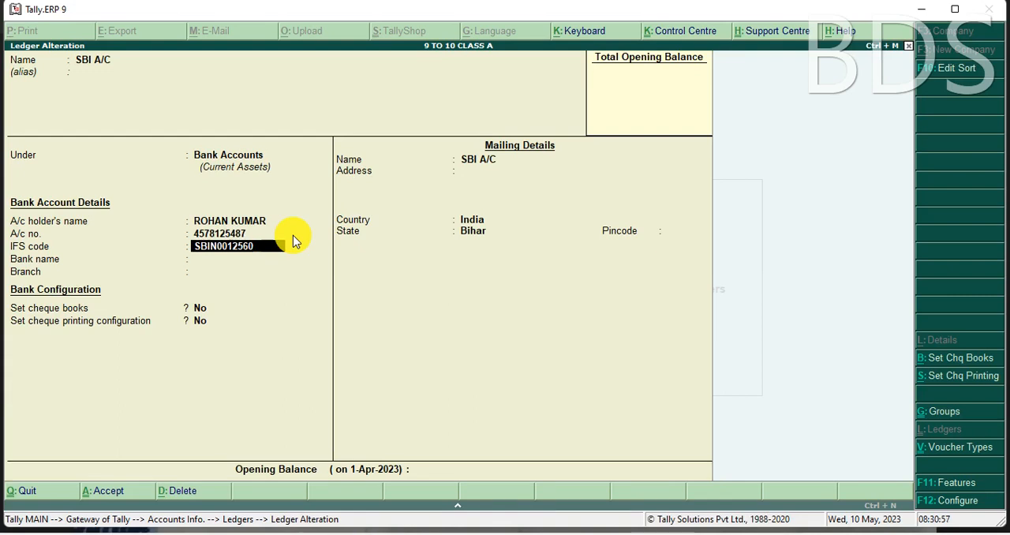
key("Return")
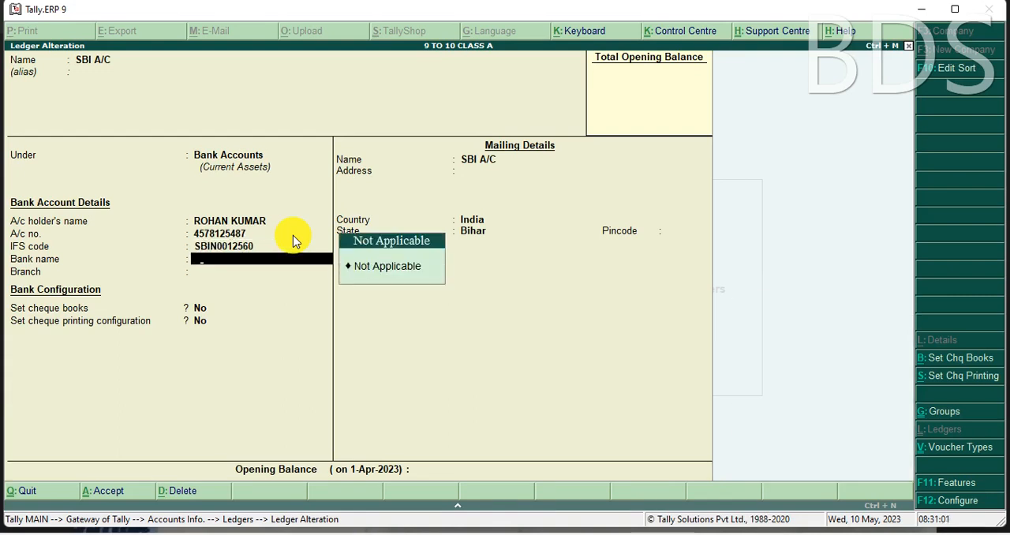
Step: Set the bank name to Not Applicable and the branch to GARKHA for SBI A/C
type("A")
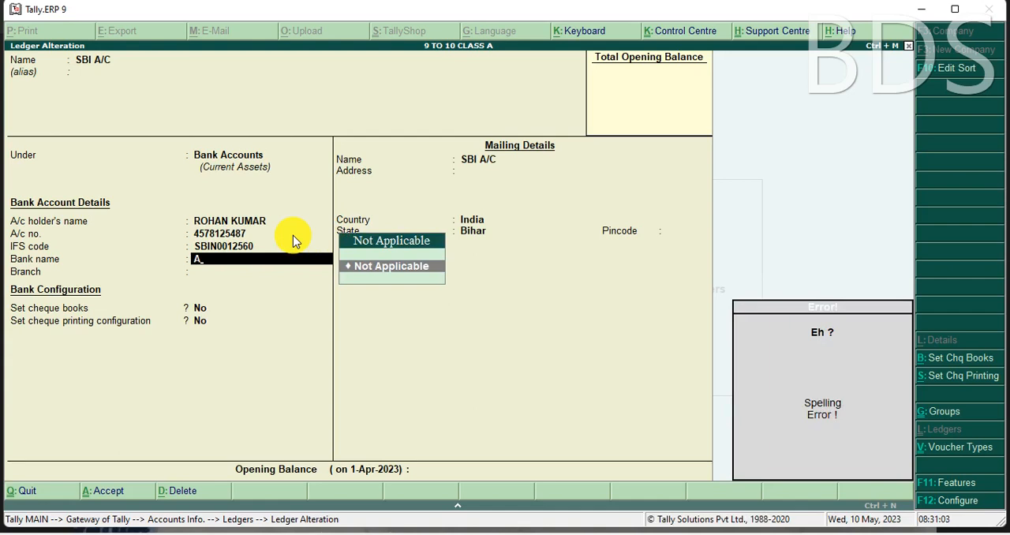
key("BackSpace")
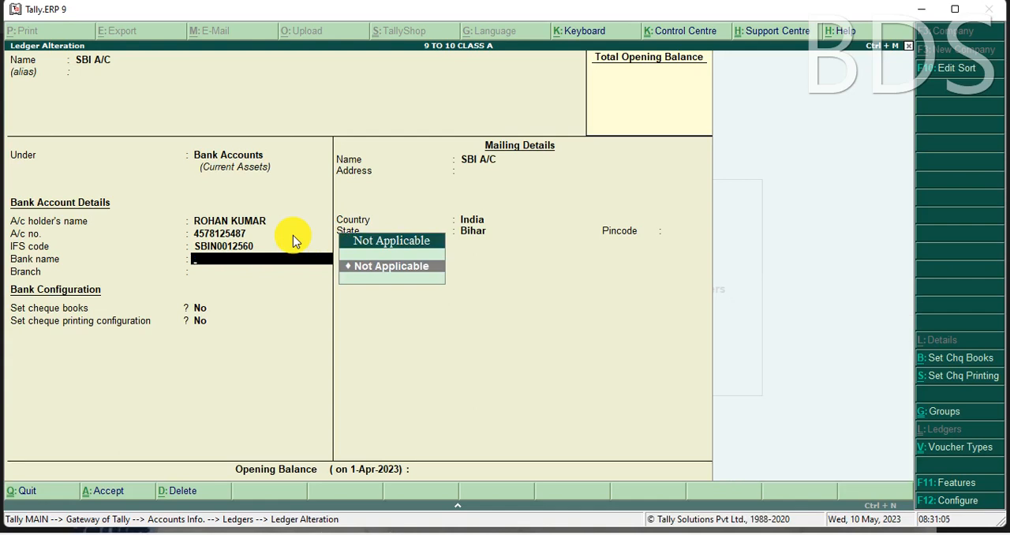
key("Return")
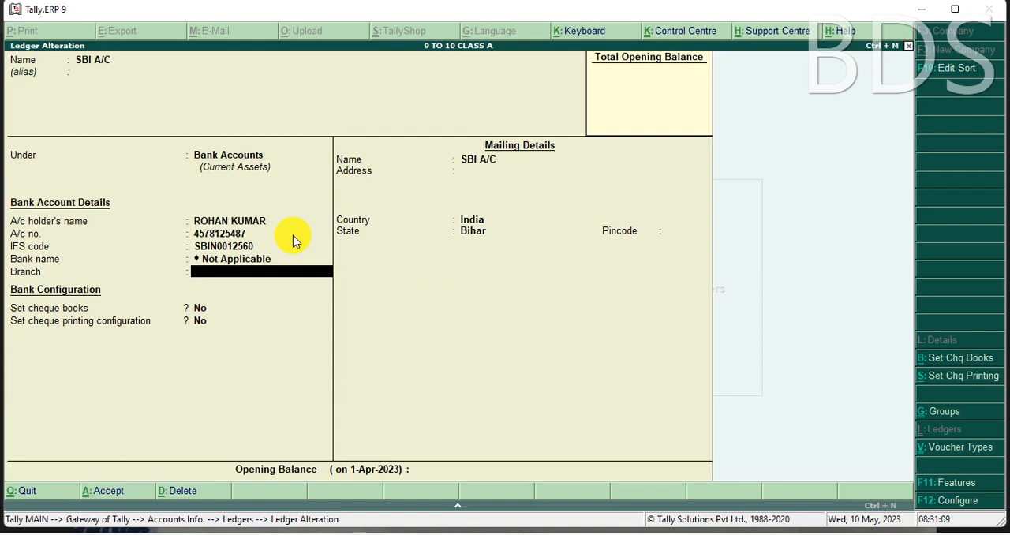
type("GARKHA")
key("Return")
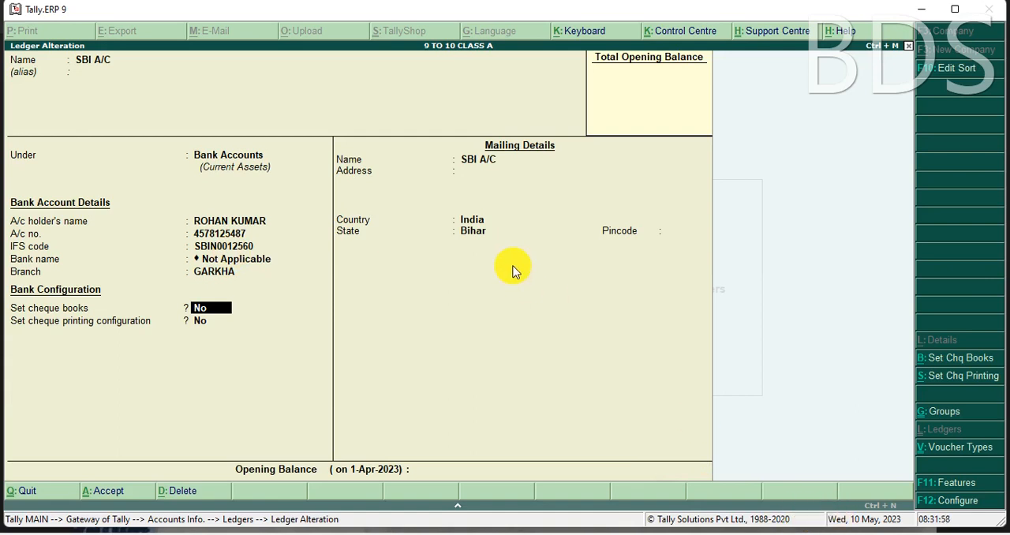
Step: Keep the default cheque settings, save the altered SBI A/C ledger and return to the Ledgers menu
key("Return")
key("Return")
key("Return")
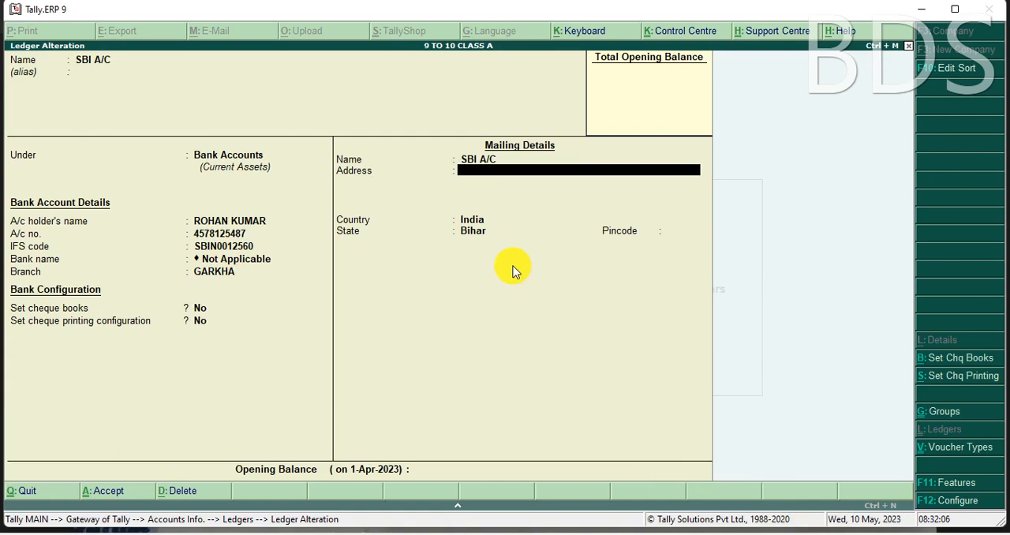
key("ctrl+a")
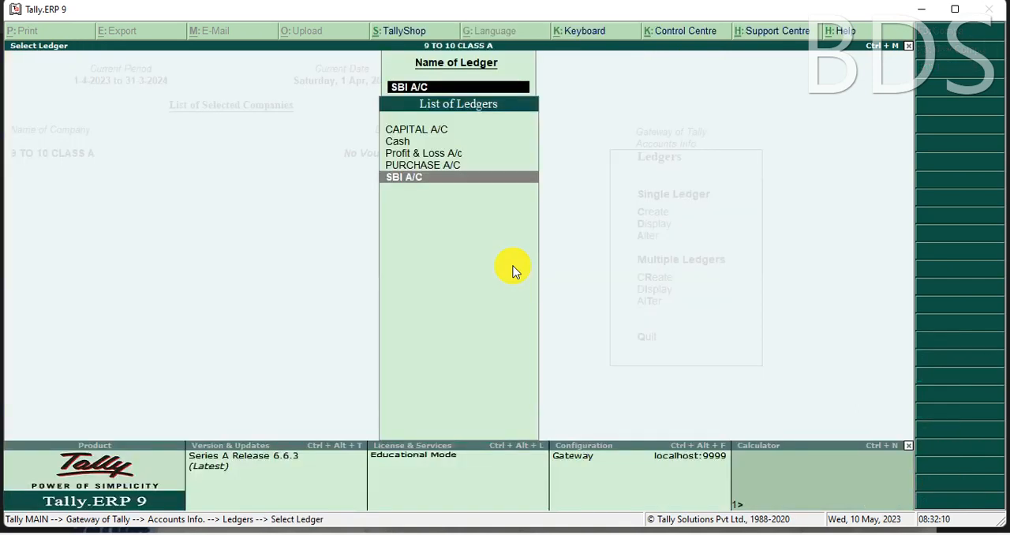
key("BackSpace")
key("Escape")
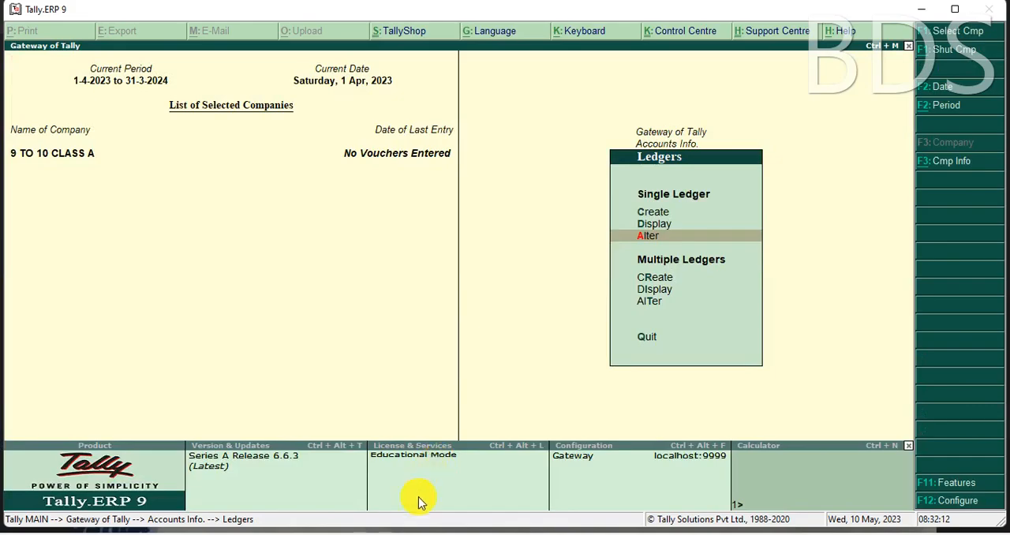
Step: Review the July 2015 transactions photo and the ledger-to-group list in Tally Final Notes.pdf, and return to Tally.ERP 9
left_click(395, 533)
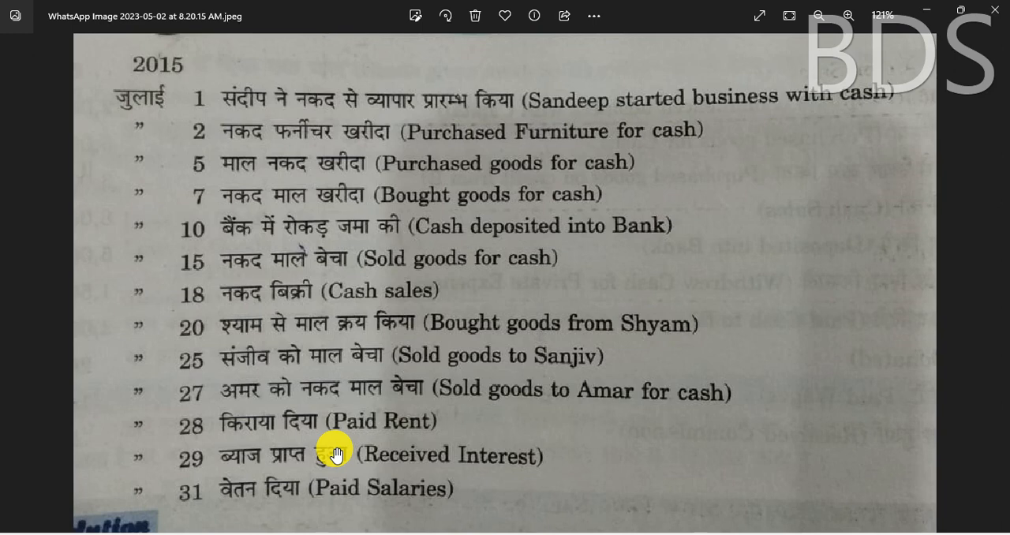
mouse_move(379, 532)
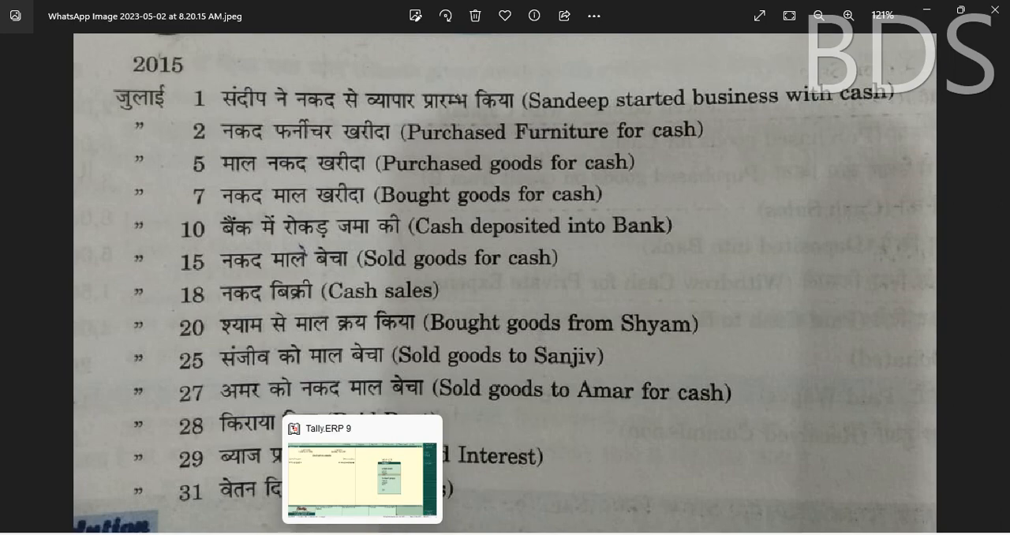
left_click(458, 532)
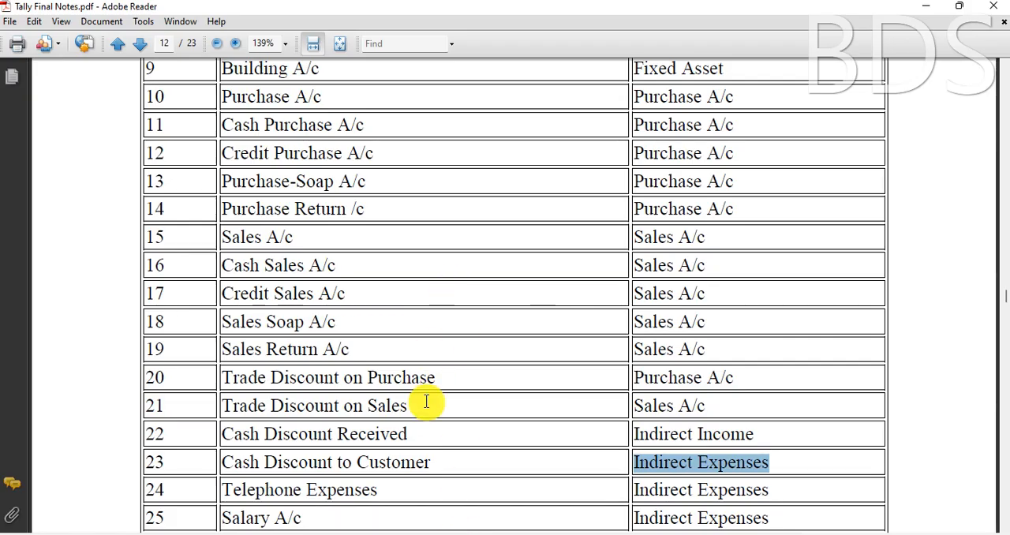
scroll(429, 406, "up", 3)
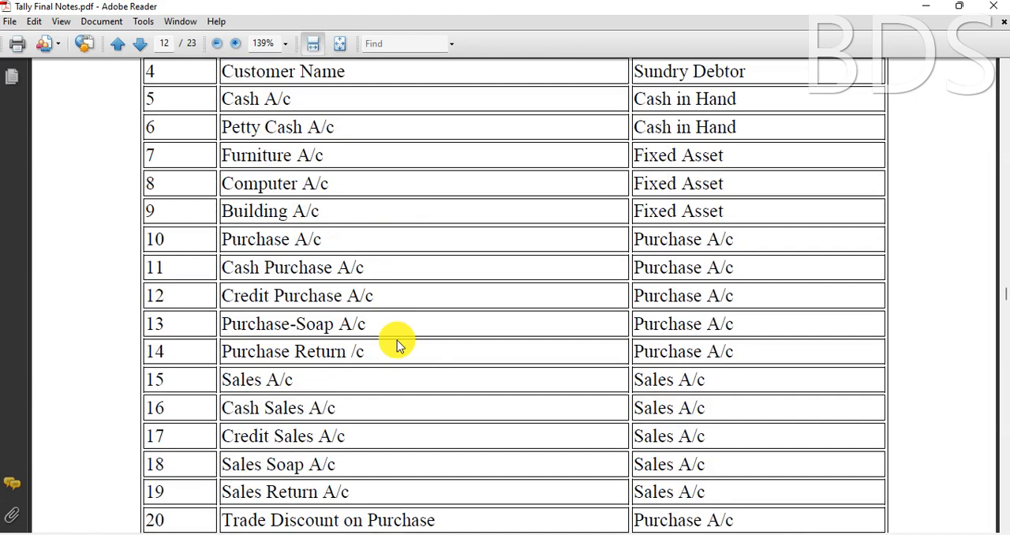
scroll(396, 338, "down", 5)
scroll(397, 340, "down", 6)
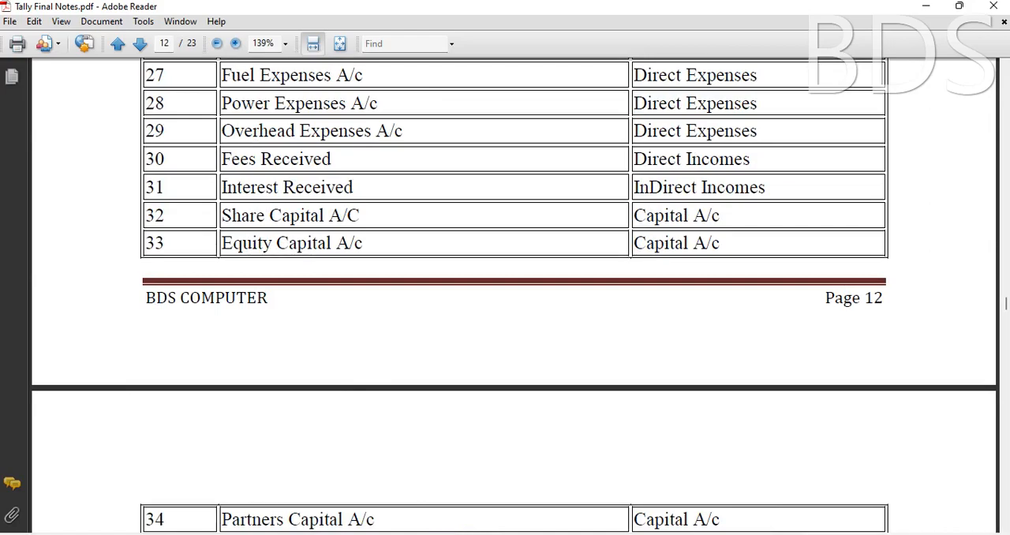
left_click(365, 534)
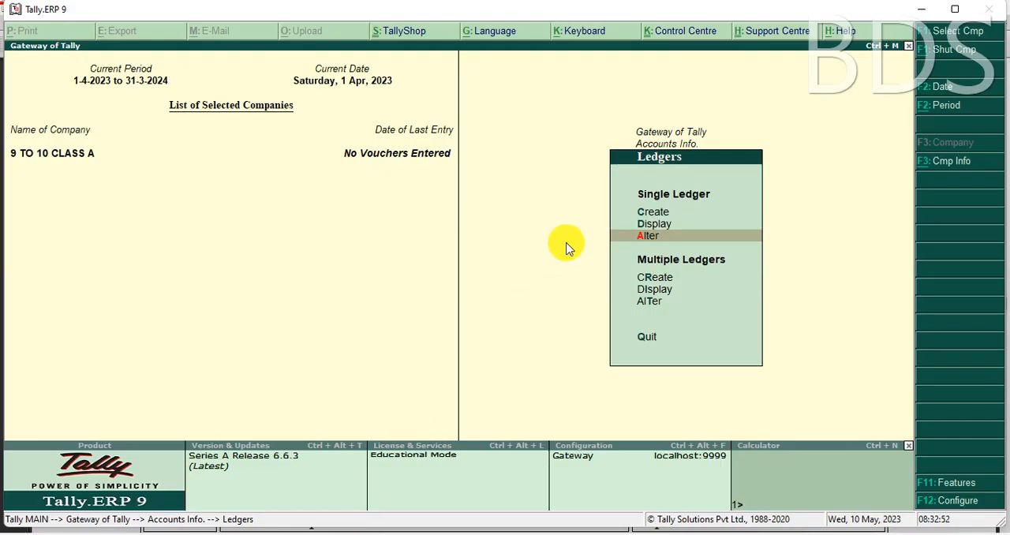